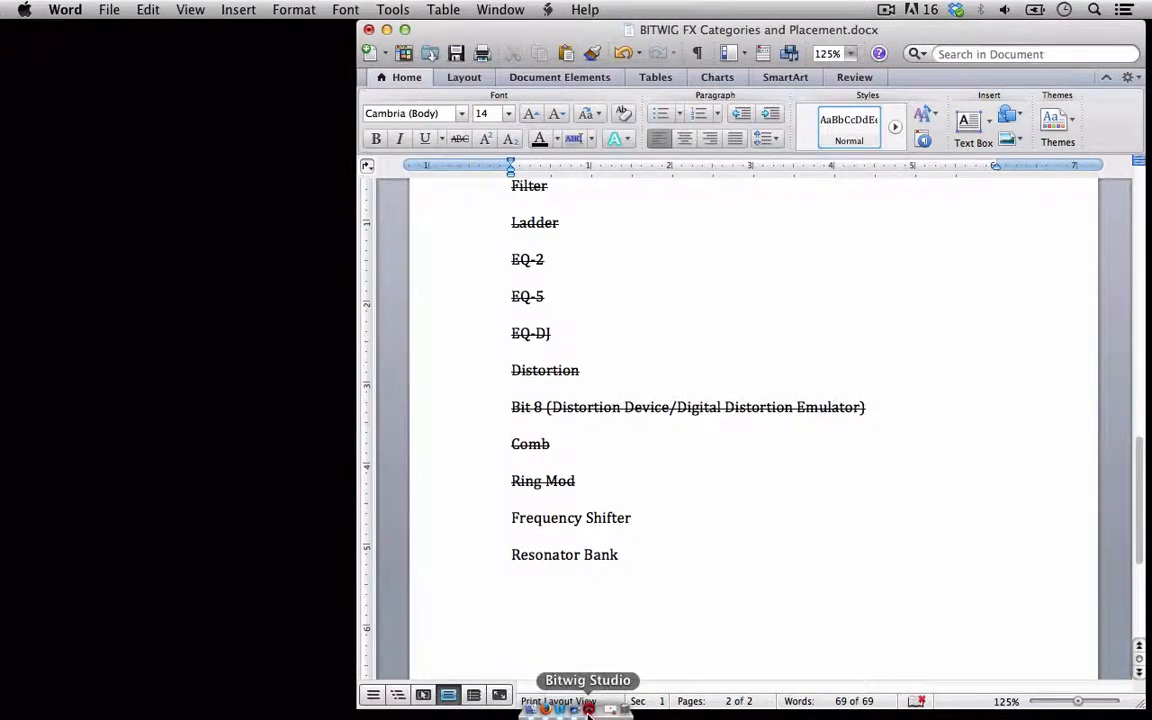
Step: Switch to Bitwig Studio and show the device chain of the RAW track
{"action": "left_click", "coordinate": [578, 706]}
{"action": "double_click", "coordinate": [123, 178]}
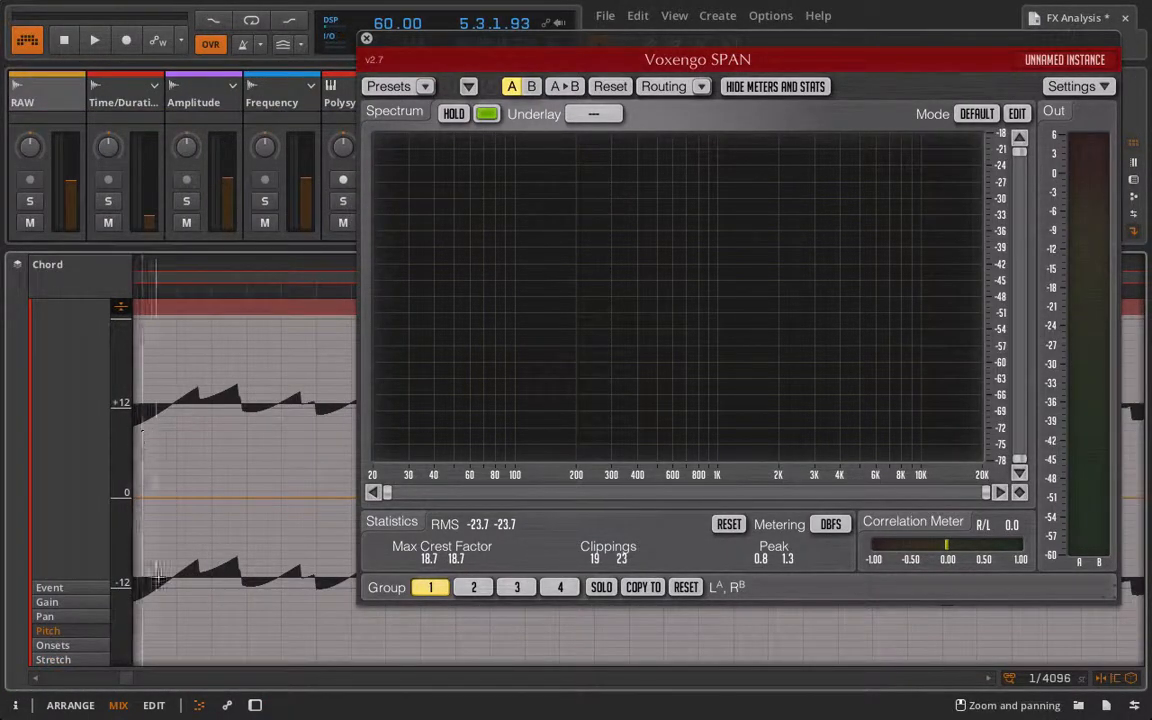
{"action": "key", "text": "d"}
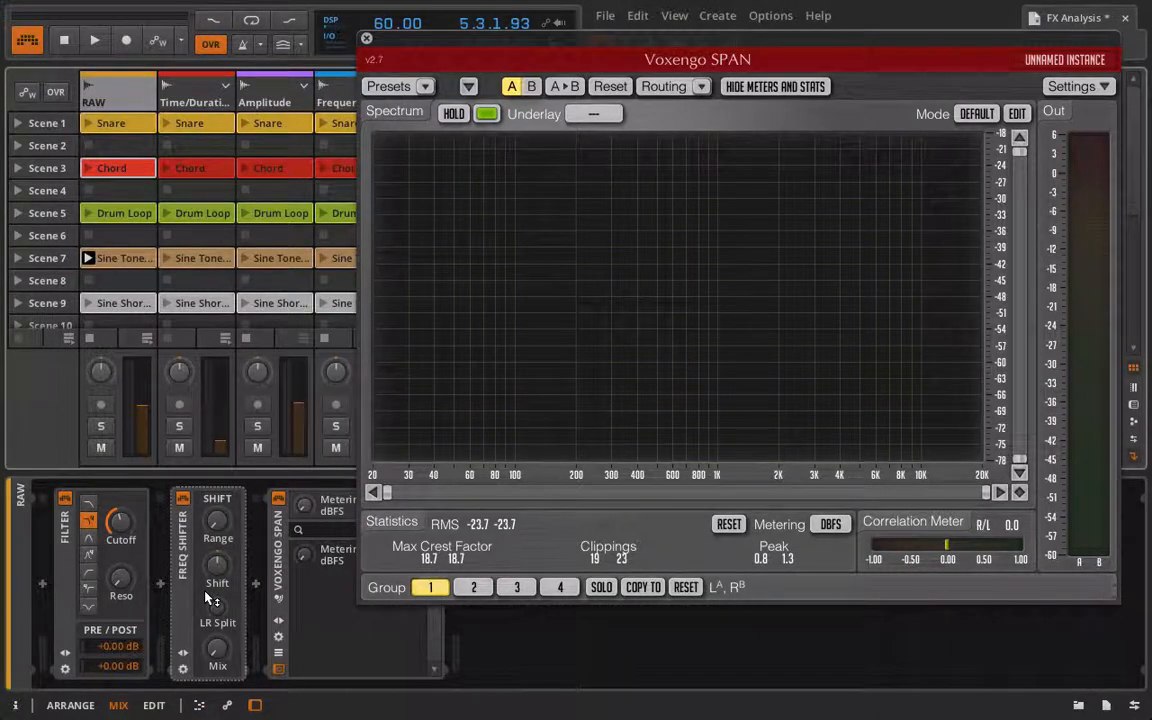
Step: Play the RAW track's Sine Tone clip and turn the Freq Shifter's Mix fully up
{"action": "left_click_drag", "start_coordinate": [216, 521], "coordinate": [216, 614]}
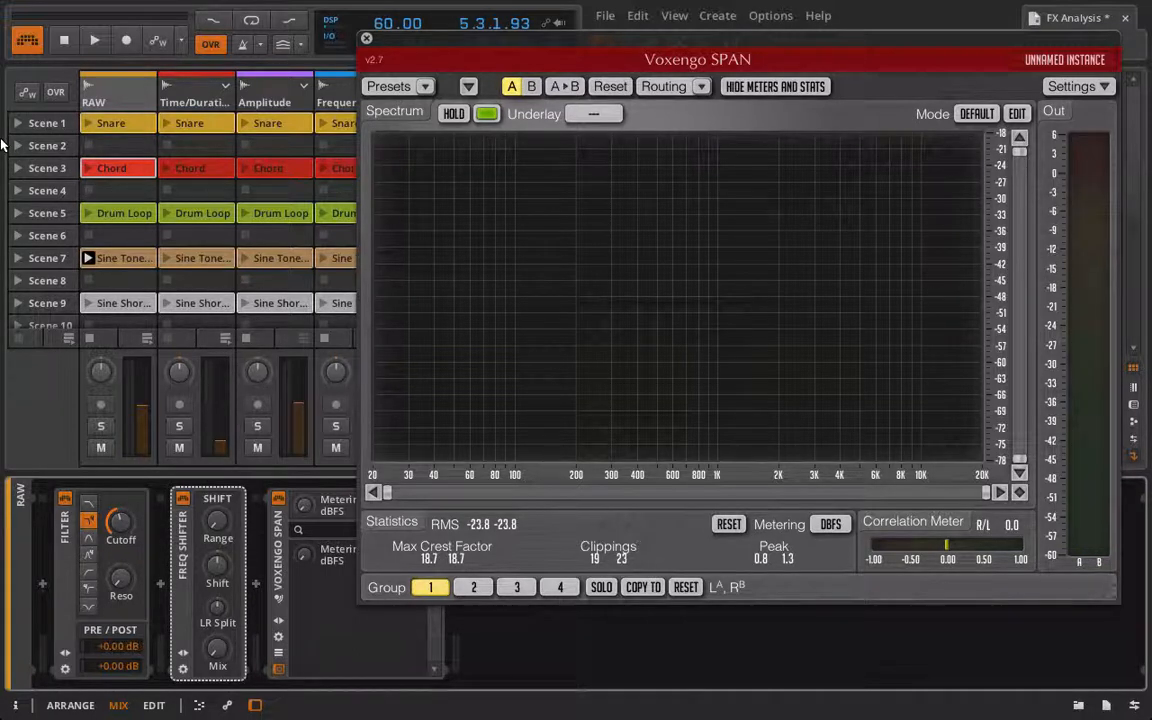
{"action": "left_click", "coordinate": [88, 258]}
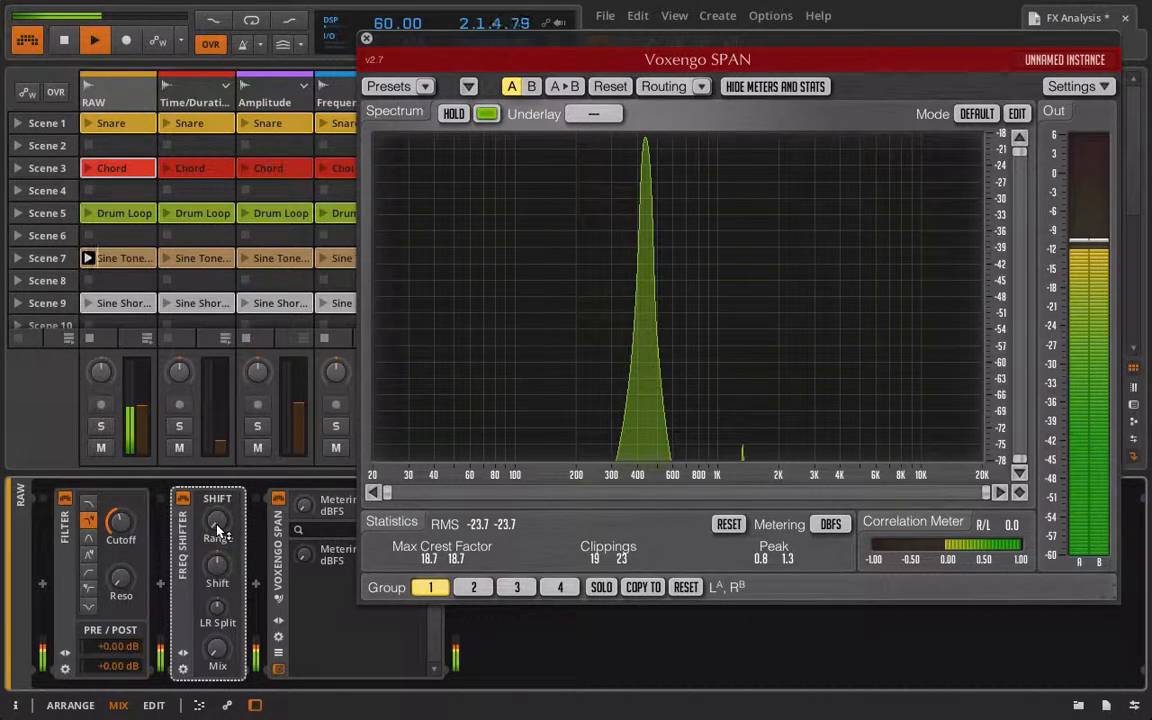
{"action": "left_click_drag", "start_coordinate": [219, 650], "coordinate": [220, 532]}
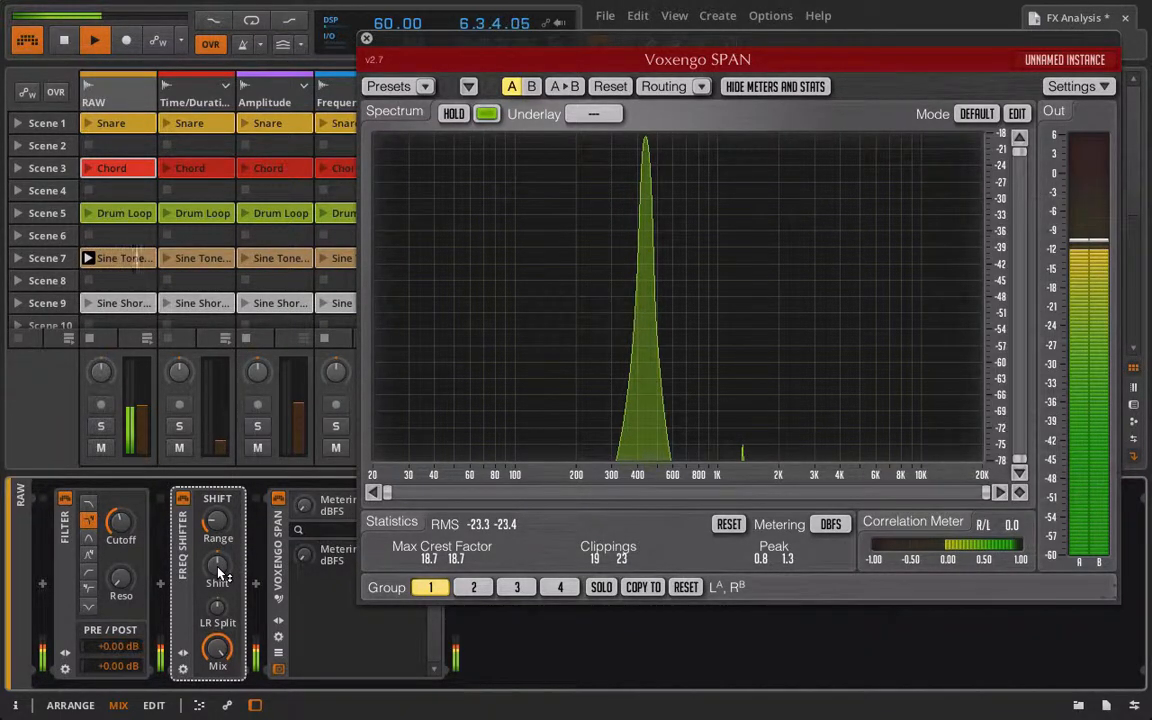
Step: Sweep the Freq Shifter's Range and Shift through different settings while the sine tone plays, then stop playback
{"action": "left_click_drag", "start_coordinate": [220, 572], "coordinate": [220, 573]}
{"action": "left_click_drag", "start_coordinate": [220, 534], "coordinate": [221, 567]}
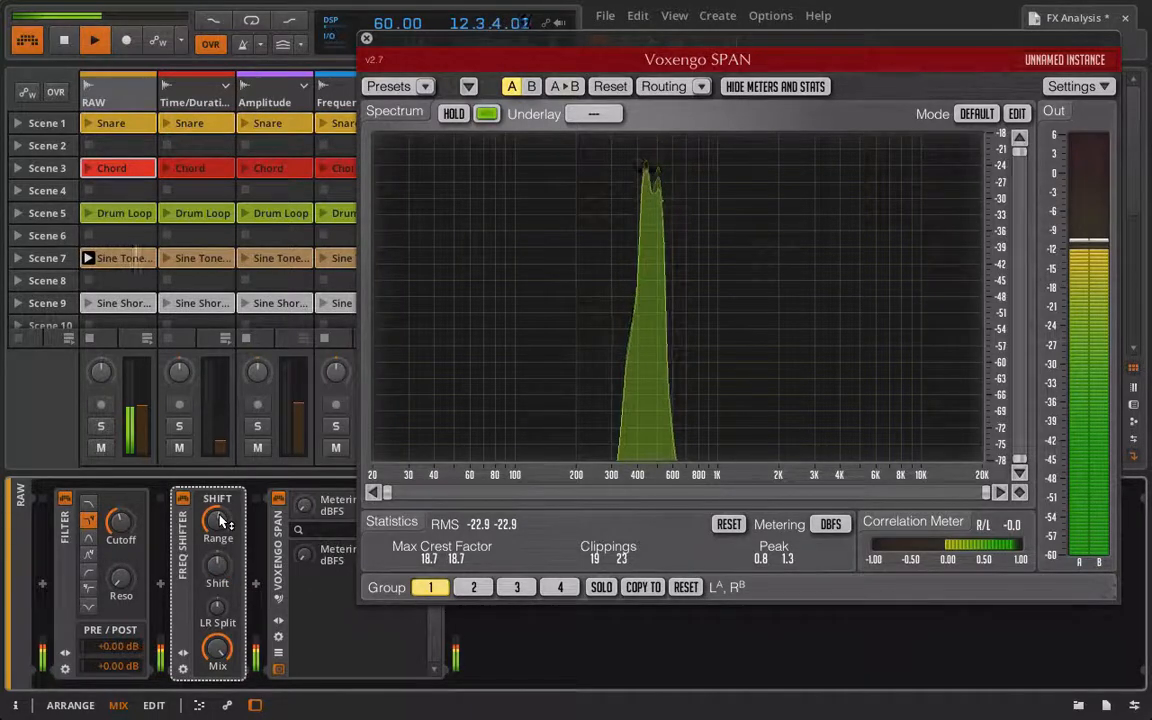
{"action": "left_click_drag", "start_coordinate": [221, 521], "coordinate": [221, 521]}
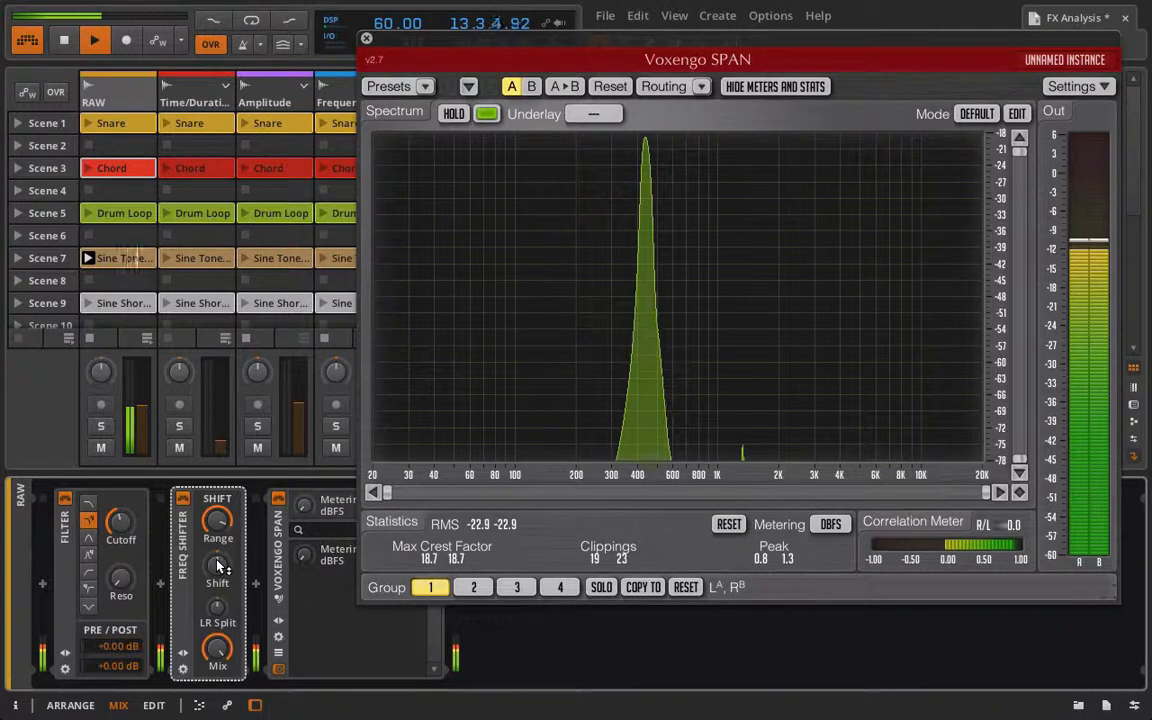
{"action": "left_click_drag", "start_coordinate": [217, 606], "coordinate": [217, 606]}
{"action": "mouse_move", "coordinate": [217, 562]}
{"action": "left_mouse_down"}
{"action": "mouse_move", "coordinate": [217, 522]}
{"action": "mouse_move", "coordinate": [223, 585]}
{"action": "left_mouse_up"}
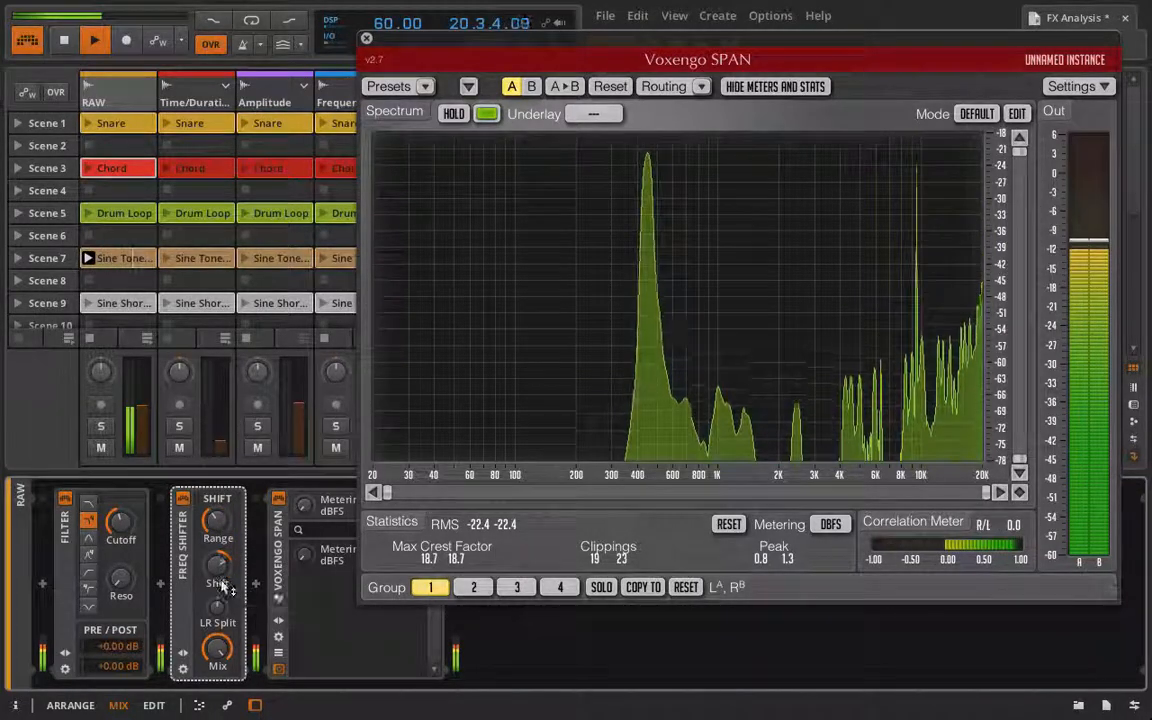
{"action": "key", "text": "space"}
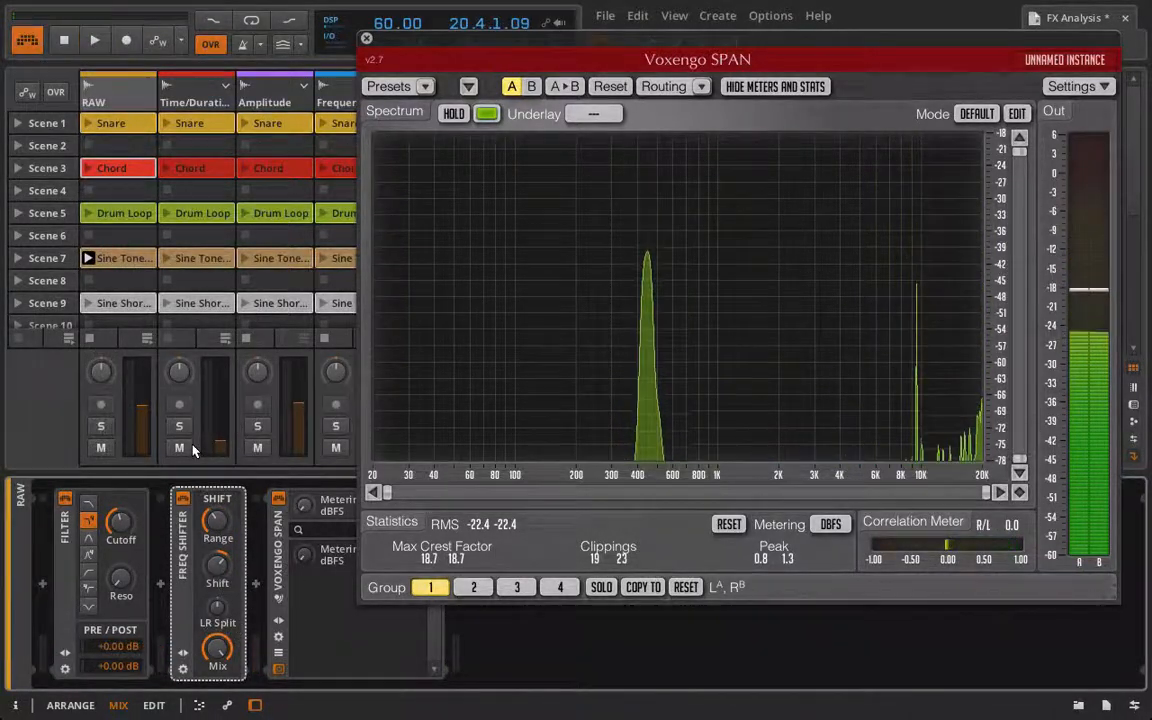
Step: Restart playback, try the Freq Shifter's LR Split with a raised Range, and reset LR Split to its centre
{"action": "key", "text": "space"}
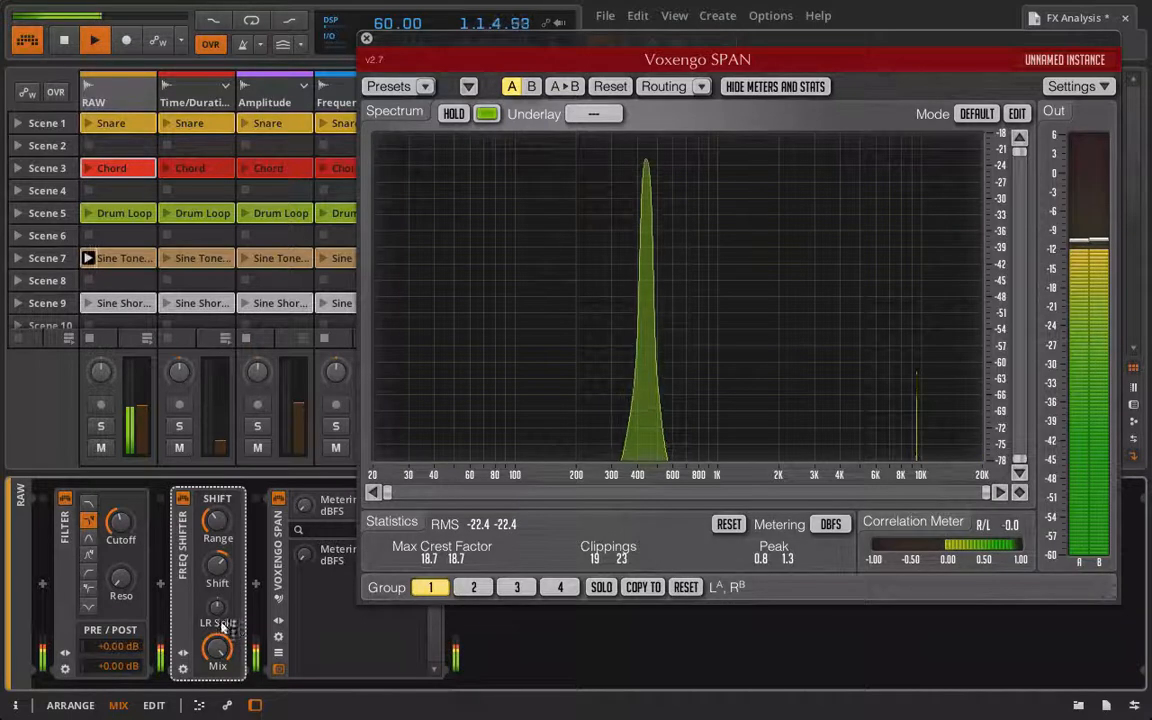
{"action": "left_click_drag", "start_coordinate": [217, 608], "coordinate": [217, 668]}
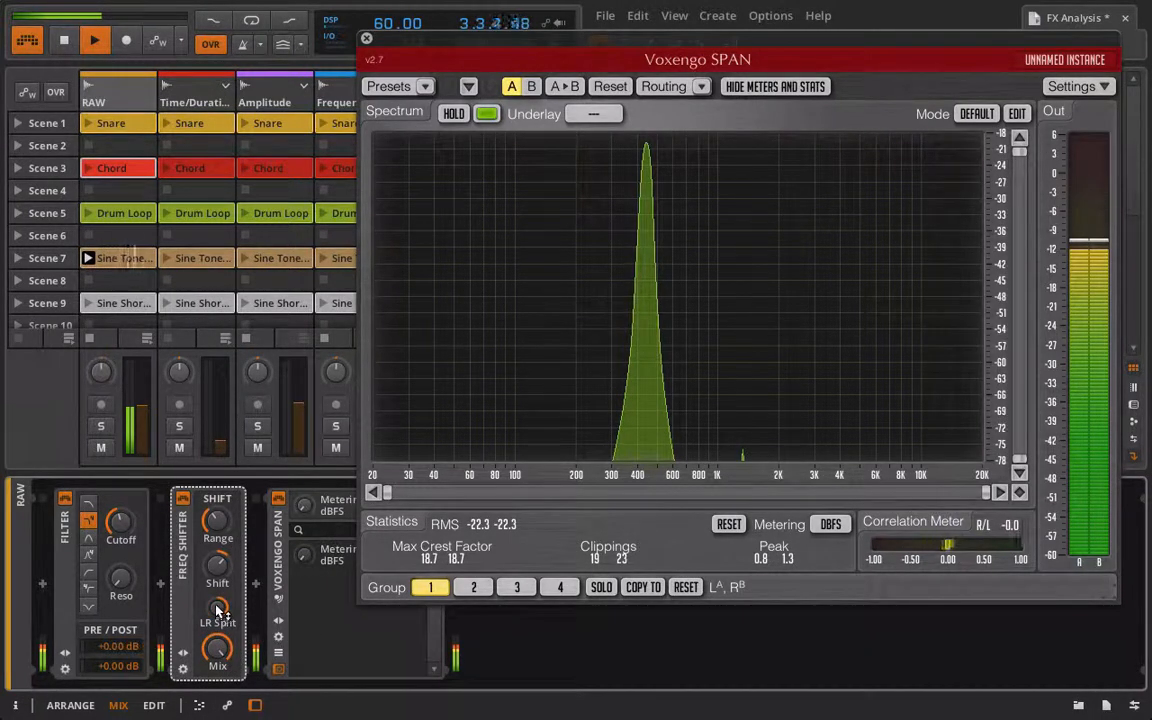
{"action": "left_click_drag", "start_coordinate": [219, 518], "coordinate": [219, 501]}
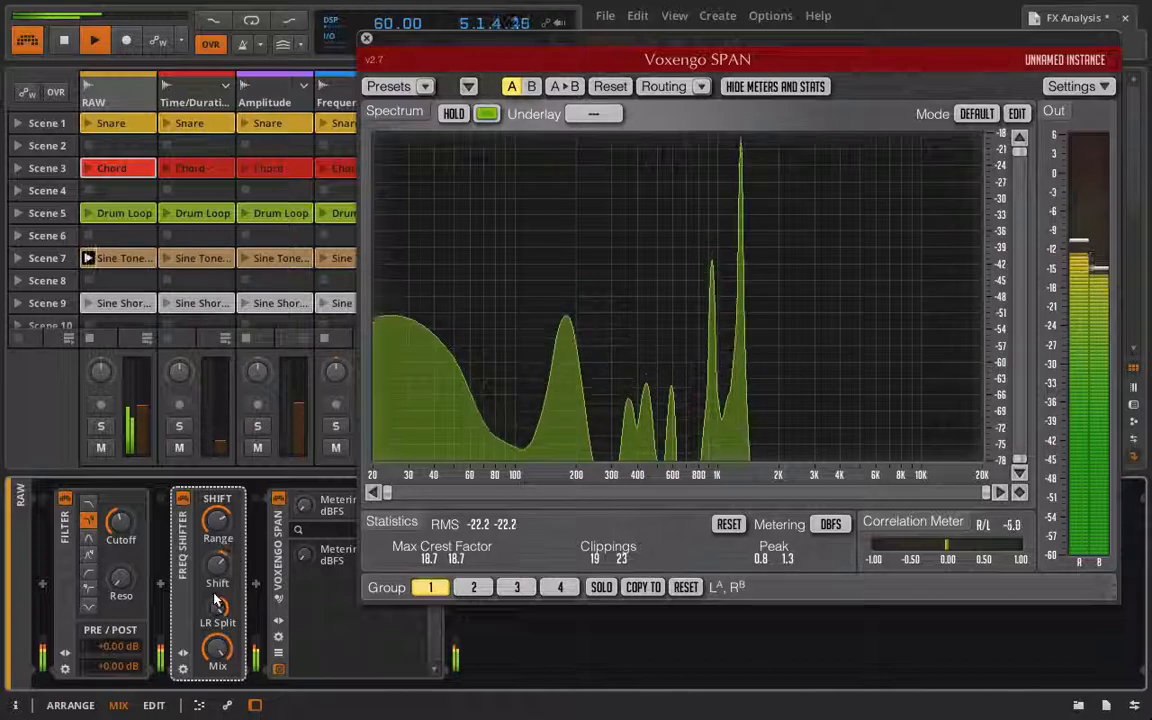
{"action": "mouse_move", "coordinate": [216, 601]}
{"action": "left_mouse_down"}
{"action": "mouse_move", "coordinate": [216, 653]}
{"action": "mouse_move", "coordinate": [218, 607]}
{"action": "left_mouse_up"}
{"action": "double_click", "coordinate": [216, 605]}
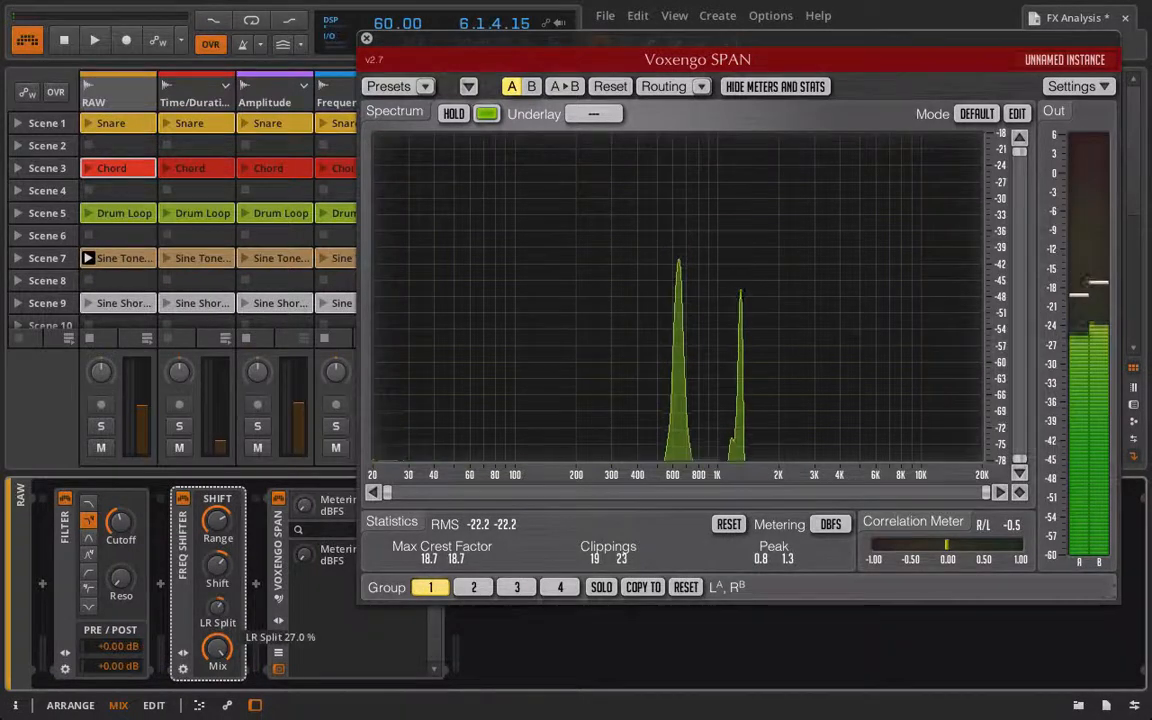
{"action": "double_click", "coordinate": [219, 606]}
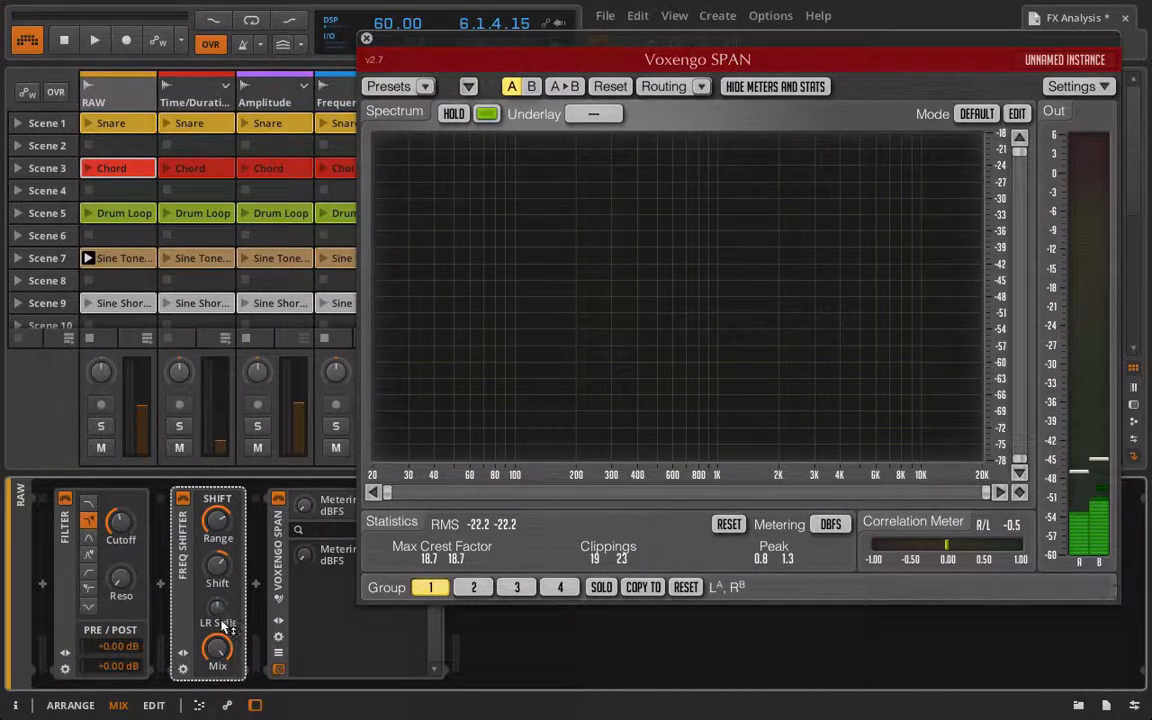
Step: Lower the Freq Shifter's Mix to just under half and play the sine tone to blend dry and shifted signals
{"action": "left_click_drag", "start_coordinate": [218, 651], "coordinate": [218, 700]}
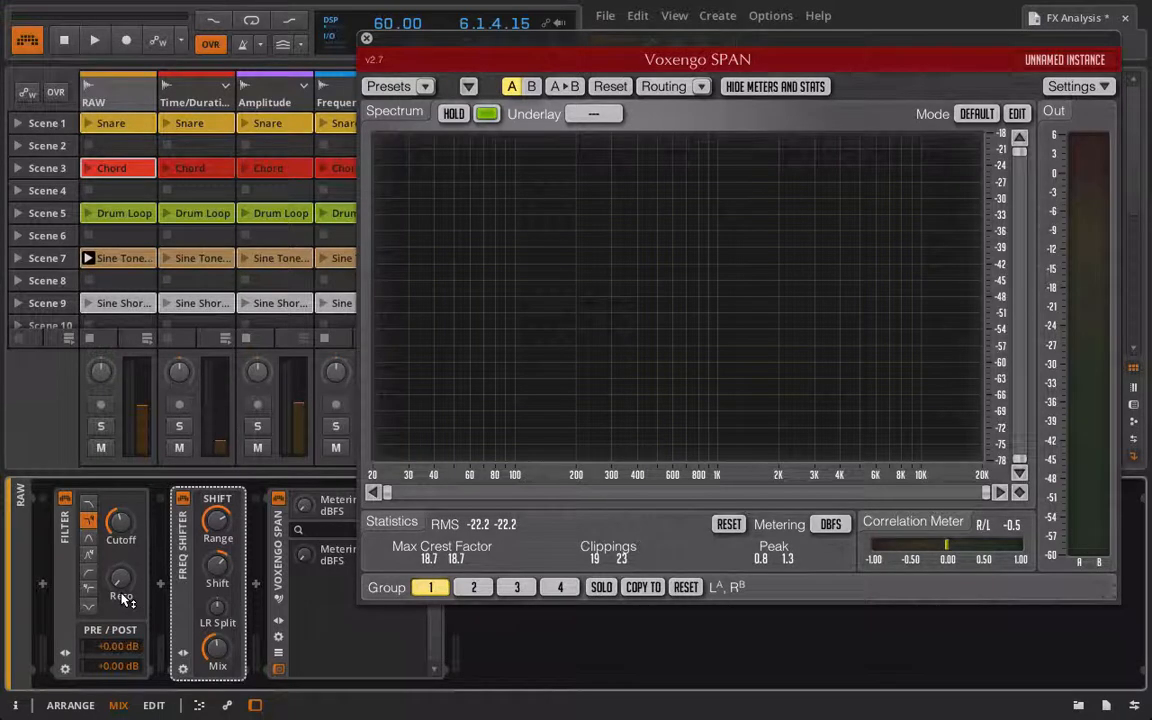
{"action": "key", "text": "space"}
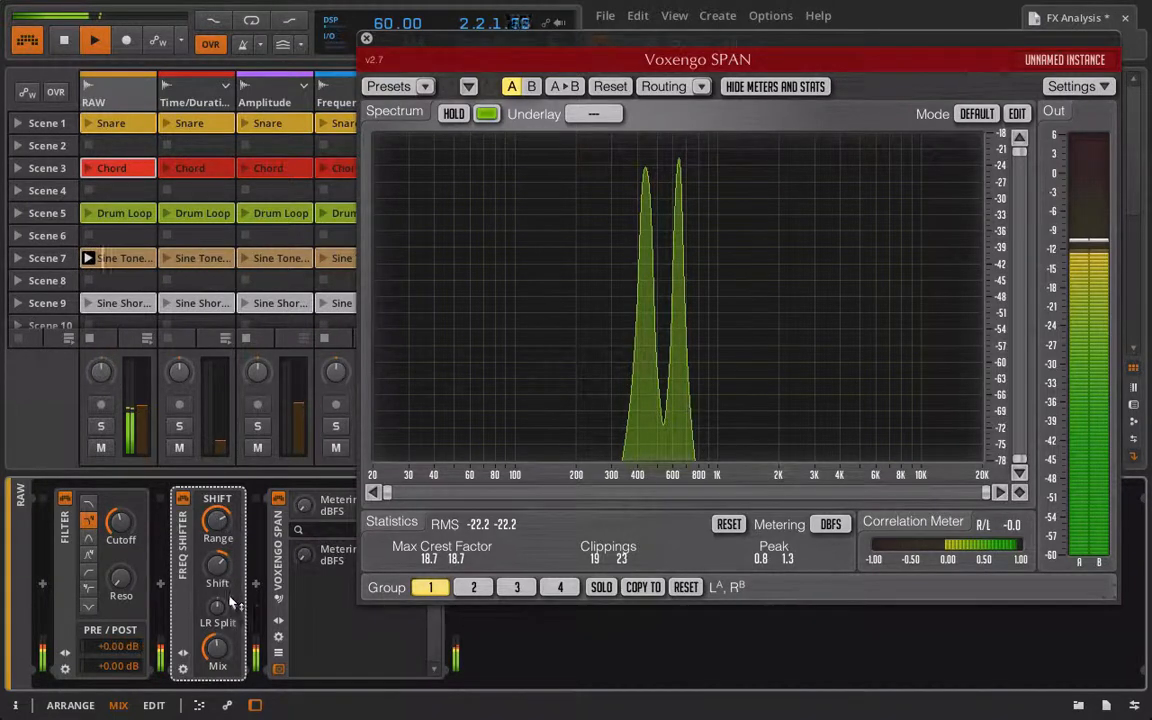
{"action": "left_click_drag", "start_coordinate": [221, 650], "coordinate": [221, 655]}
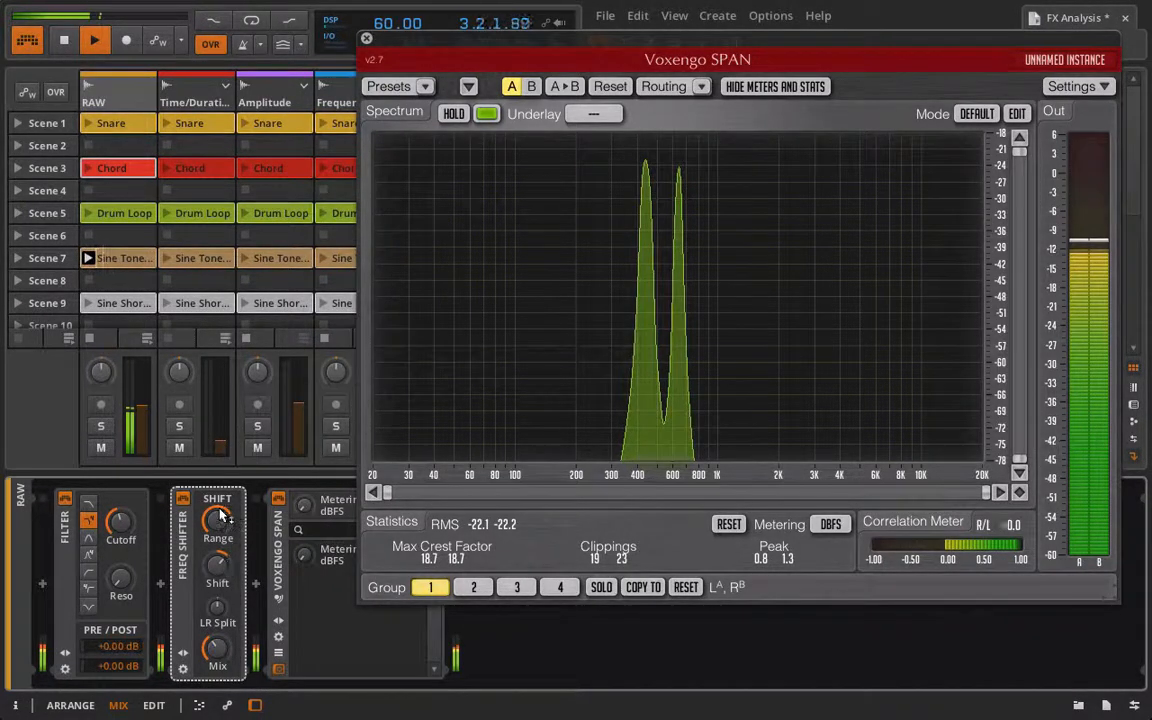
Step: Reduce the Freq Shifter's Range and return its Shift to the centre
{"action": "left_click_drag", "start_coordinate": [221, 516], "coordinate": [214, 560]}
{"action": "double_click", "coordinate": [214, 563]}
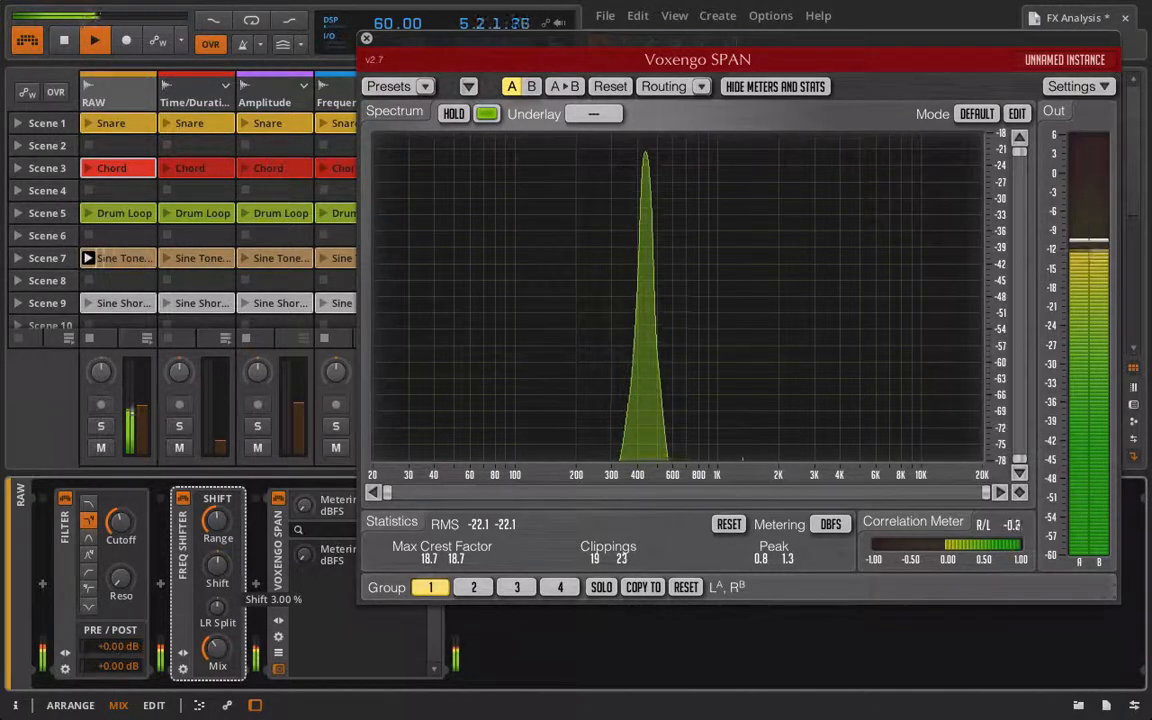
{"action": "left_click_drag", "start_coordinate": [214, 560], "coordinate": [216, 566]}
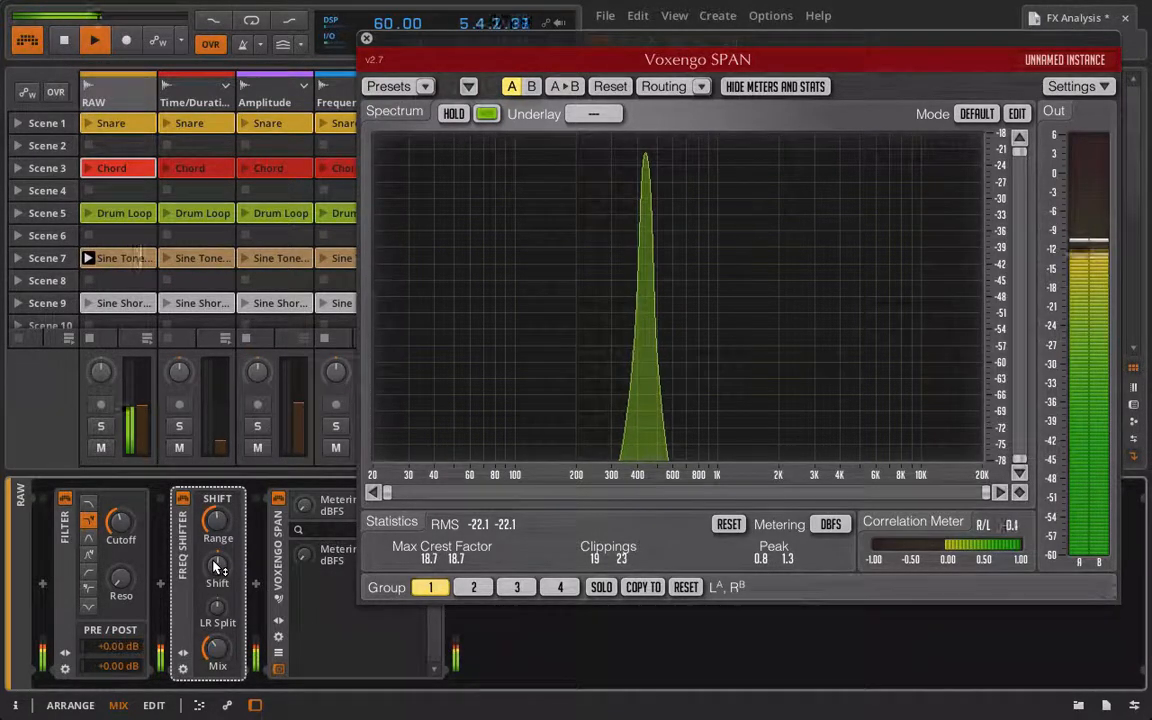
Step: Raise the Freq Shifter's Shift gradually through 12.3 % and 54.6 % toward its maximum
{"action": "left_click_drag", "start_coordinate": [217, 567], "coordinate": [217, 558]}
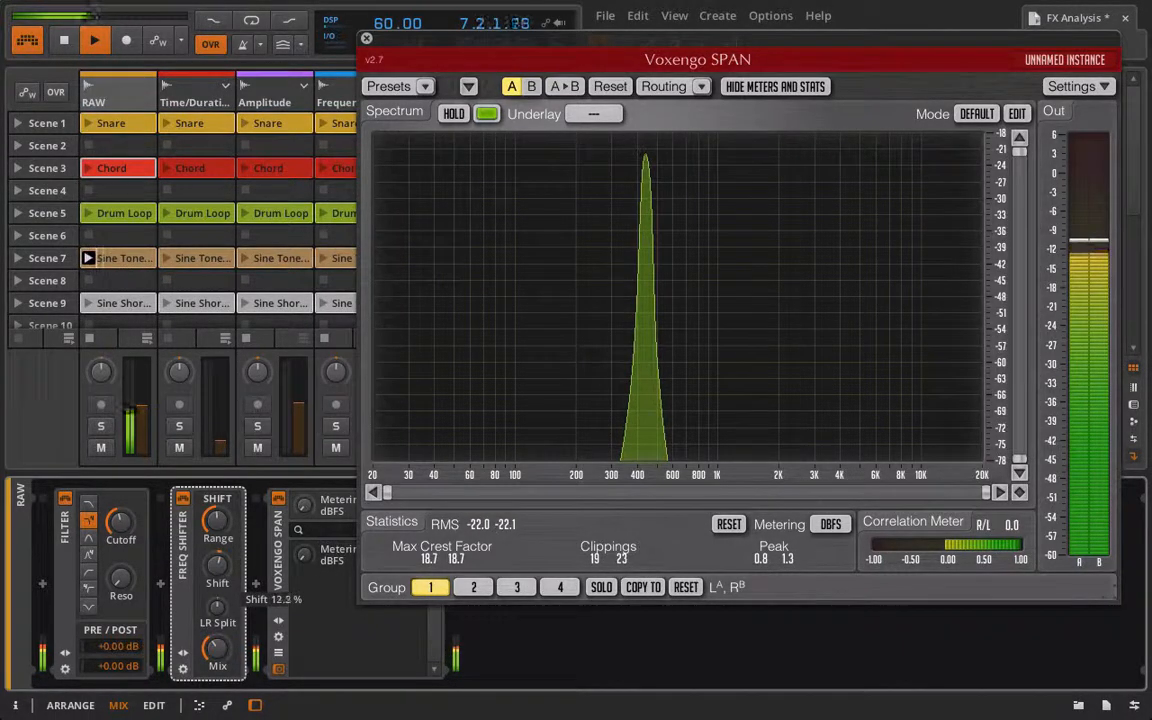
{"action": "left_click_drag", "start_coordinate": [217, 565], "coordinate": [217, 557]}
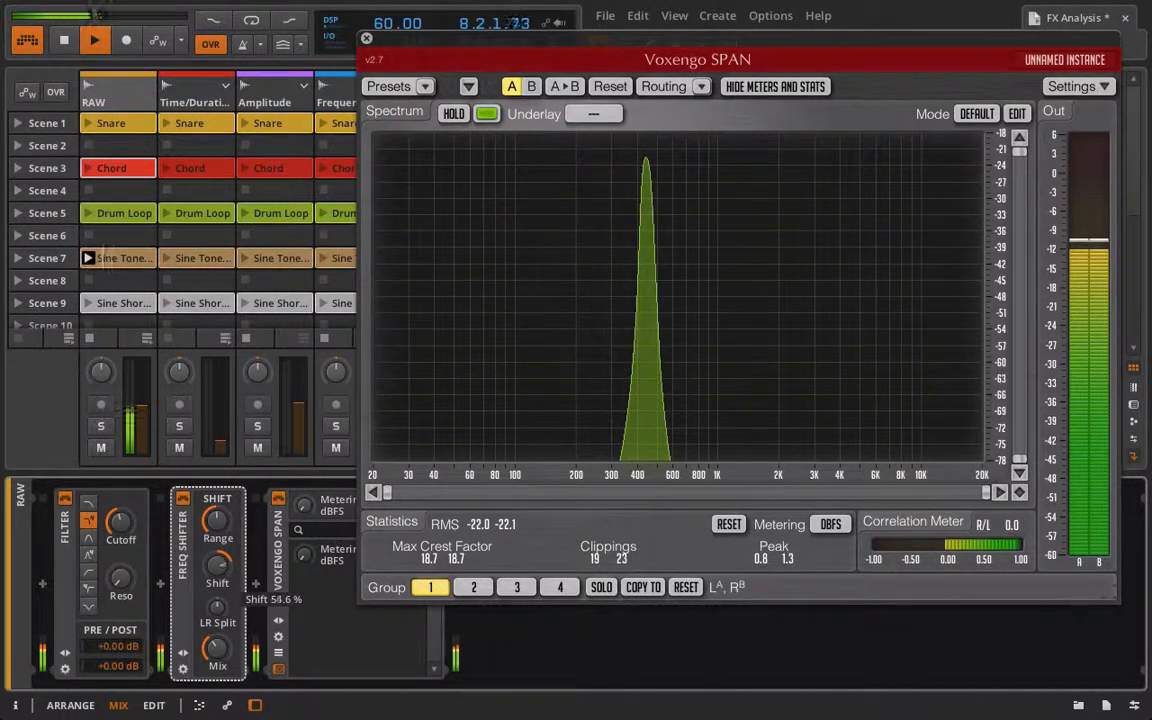
{"action": "left_click_drag", "start_coordinate": [217, 545], "coordinate": [217, 525]}
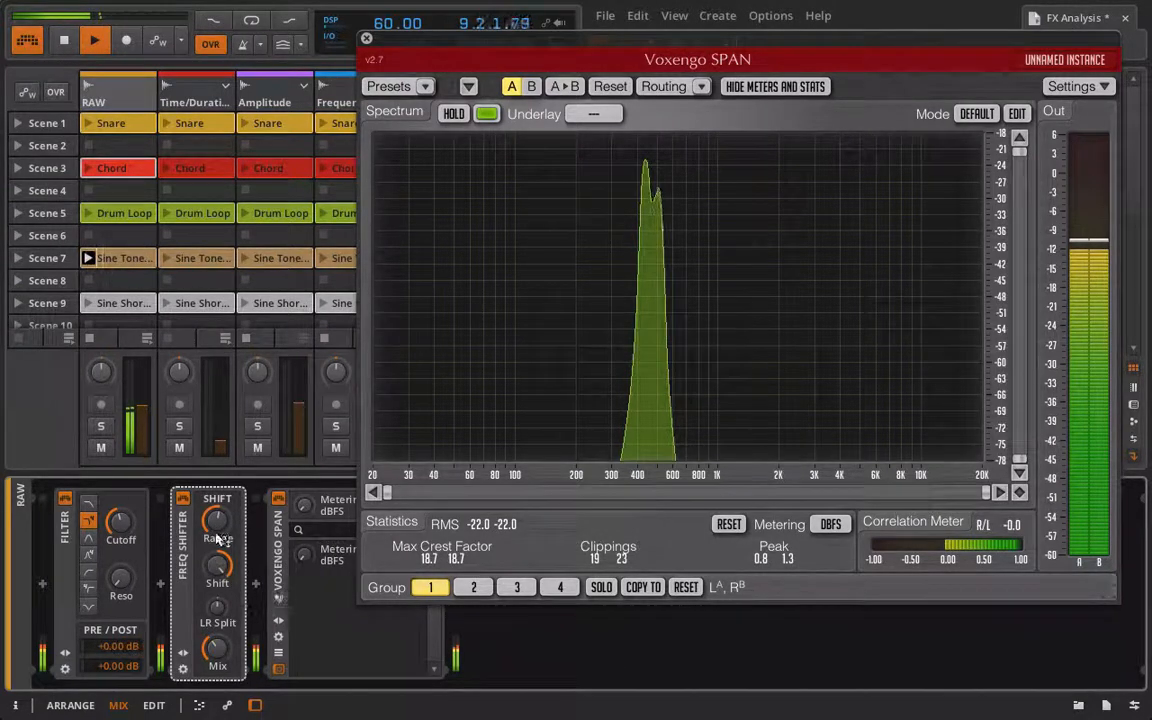
Step: Readjust the Freq Shifter's Range, lower its Shift and stop playback
{"action": "left_click_drag", "start_coordinate": [220, 523], "coordinate": [220, 485]}
{"action": "left_click_drag", "start_coordinate": [218, 566], "coordinate": [218, 613]}
{"action": "key", "text": "space"}
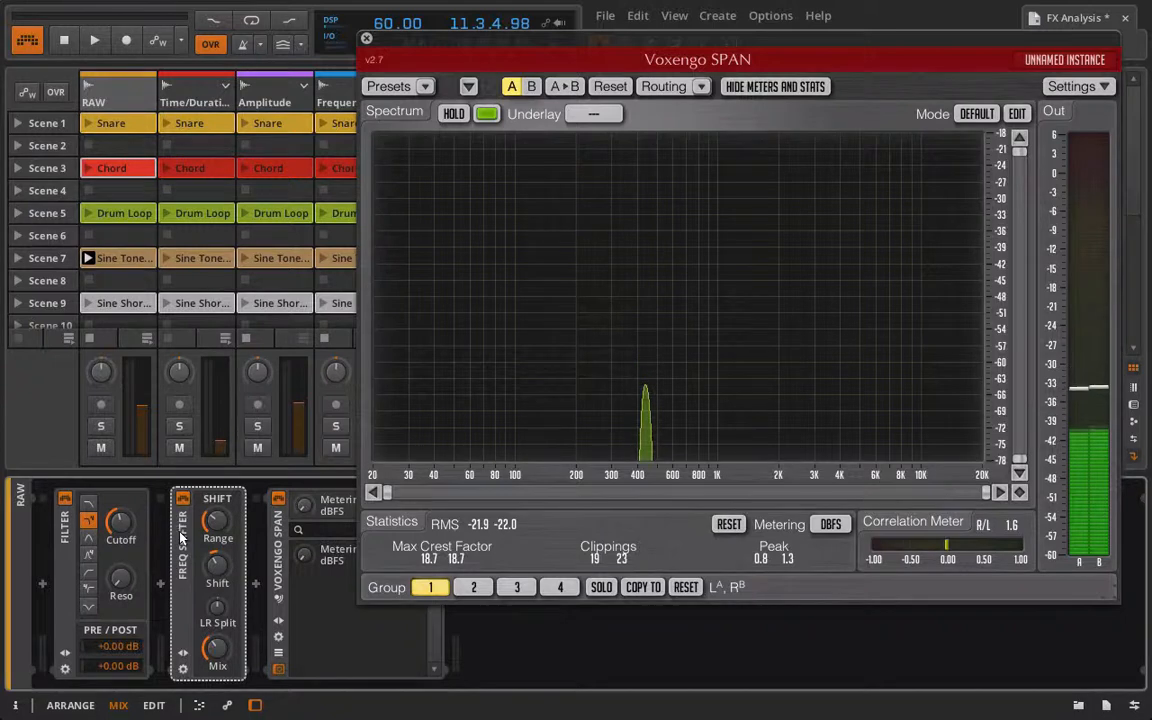
Step: Replace the Freq Shifter with an FX Layer after the Filter, with the RAW track's Chord clip playing
{"action": "key", "text": "Delete"}
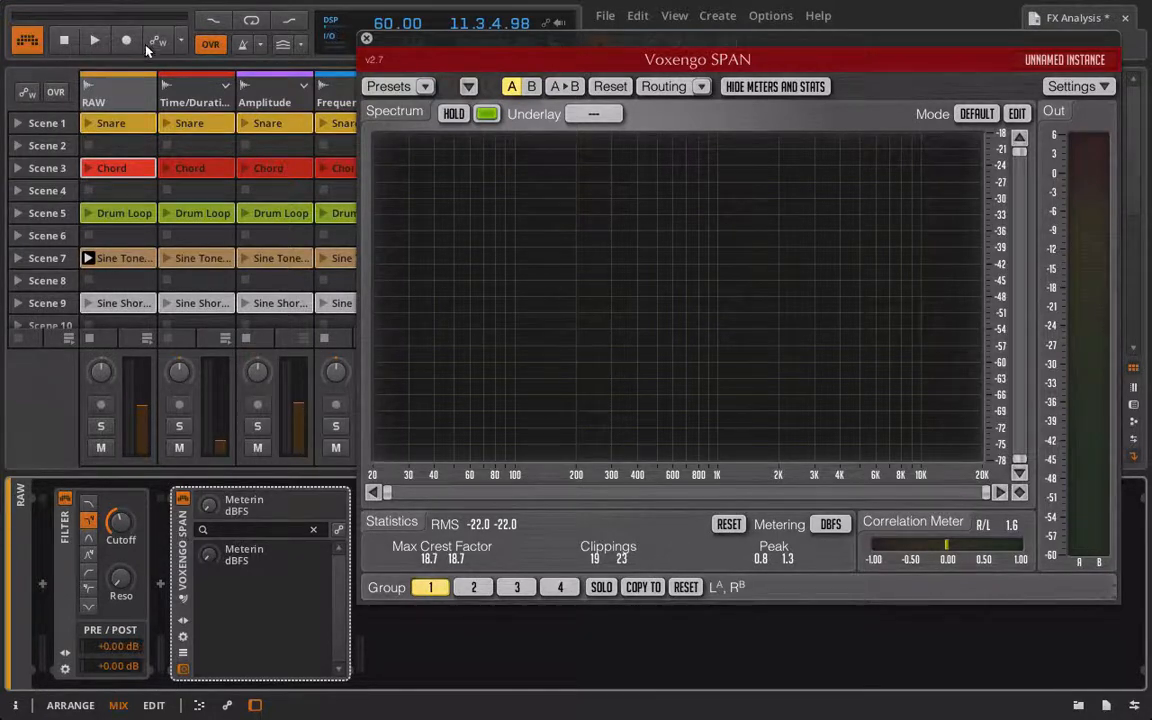
{"action": "left_click", "coordinate": [88, 168]}
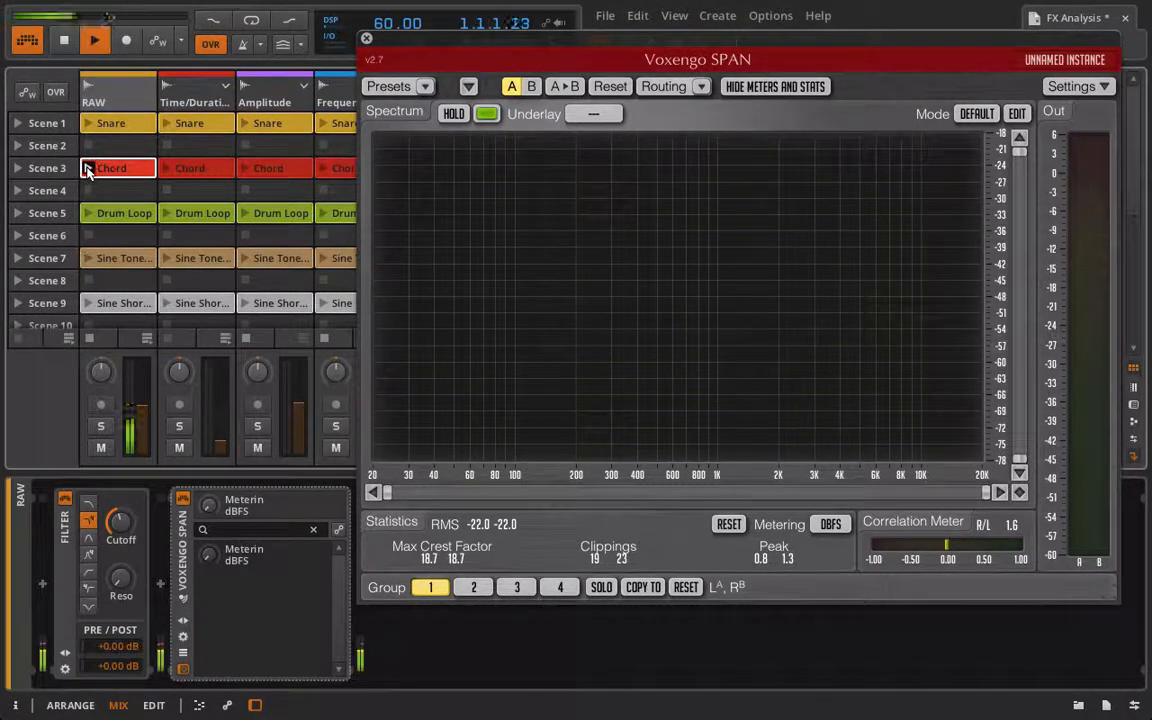
{"action": "left_click", "coordinate": [160, 583]}
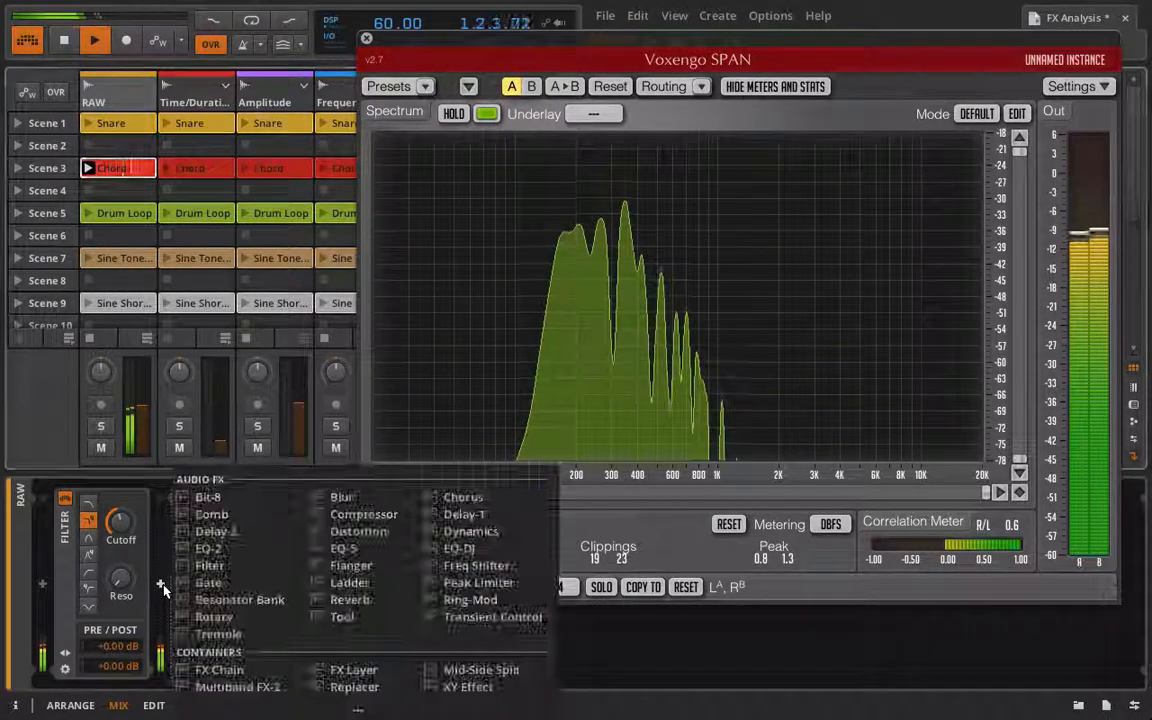
{"action": "left_click", "coordinate": [379, 677]}
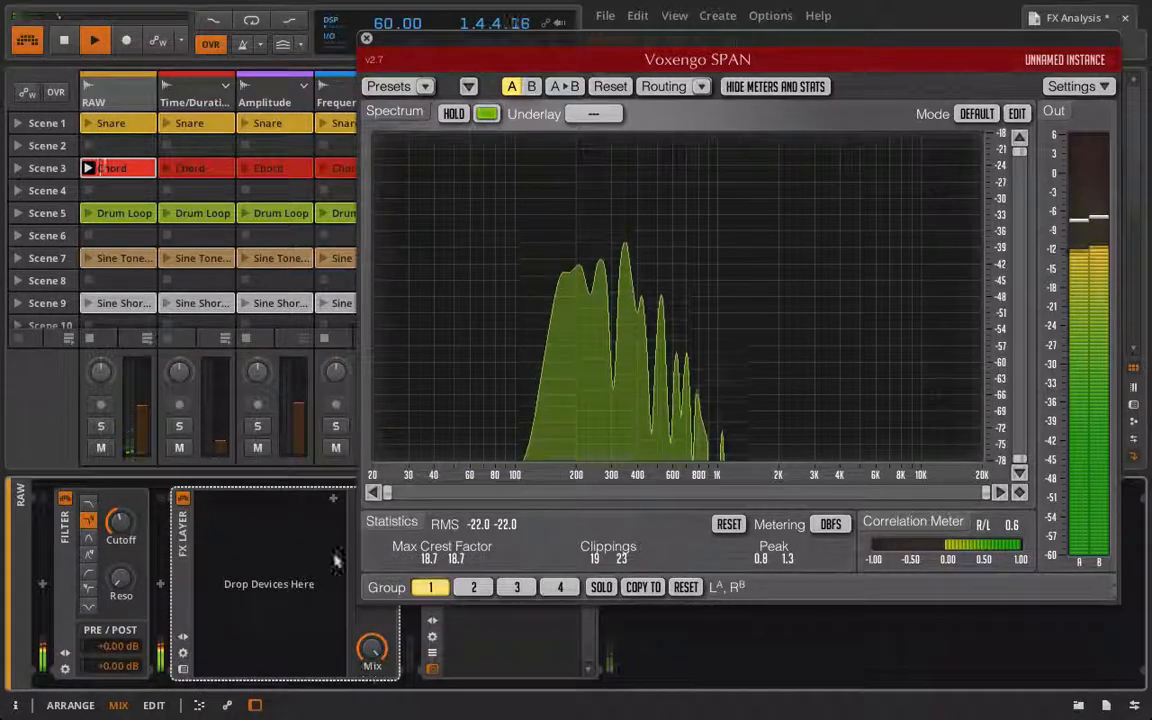
Step: Add a Tool and two Freq Shifters as parallel layers inside the FX Layer
{"action": "left_click", "coordinate": [333, 500]}
{"action": "left_click", "coordinate": [521, 617]}
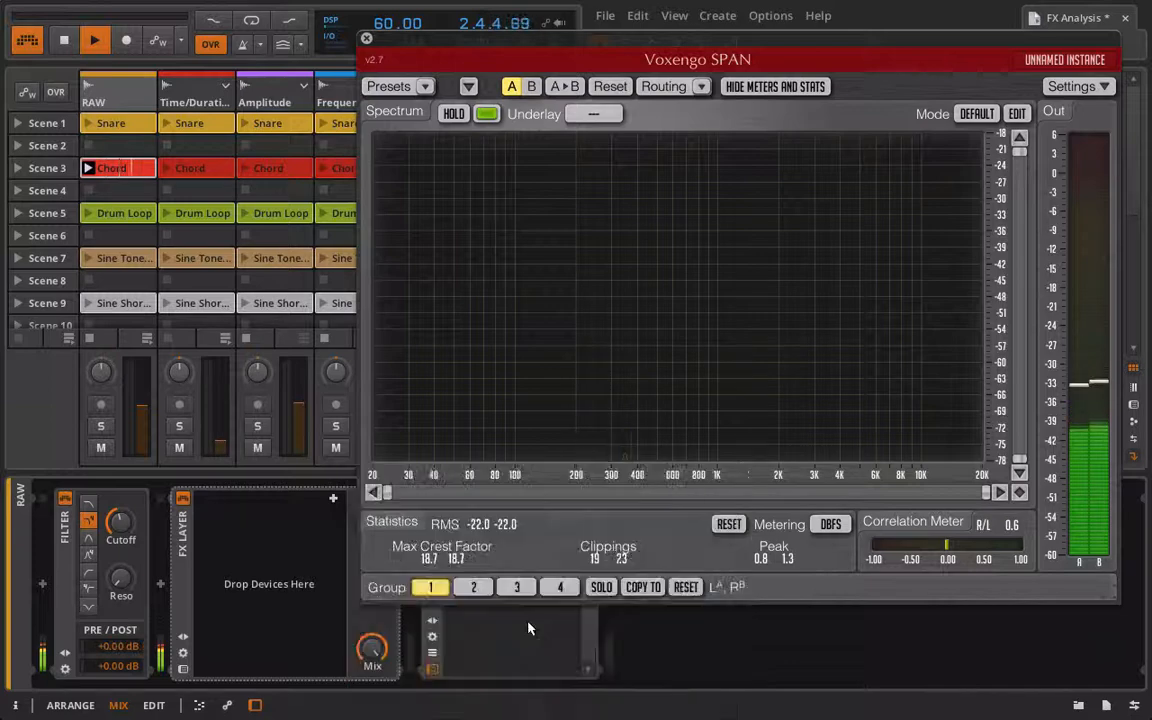
{"action": "left_click", "coordinate": [333, 540]}
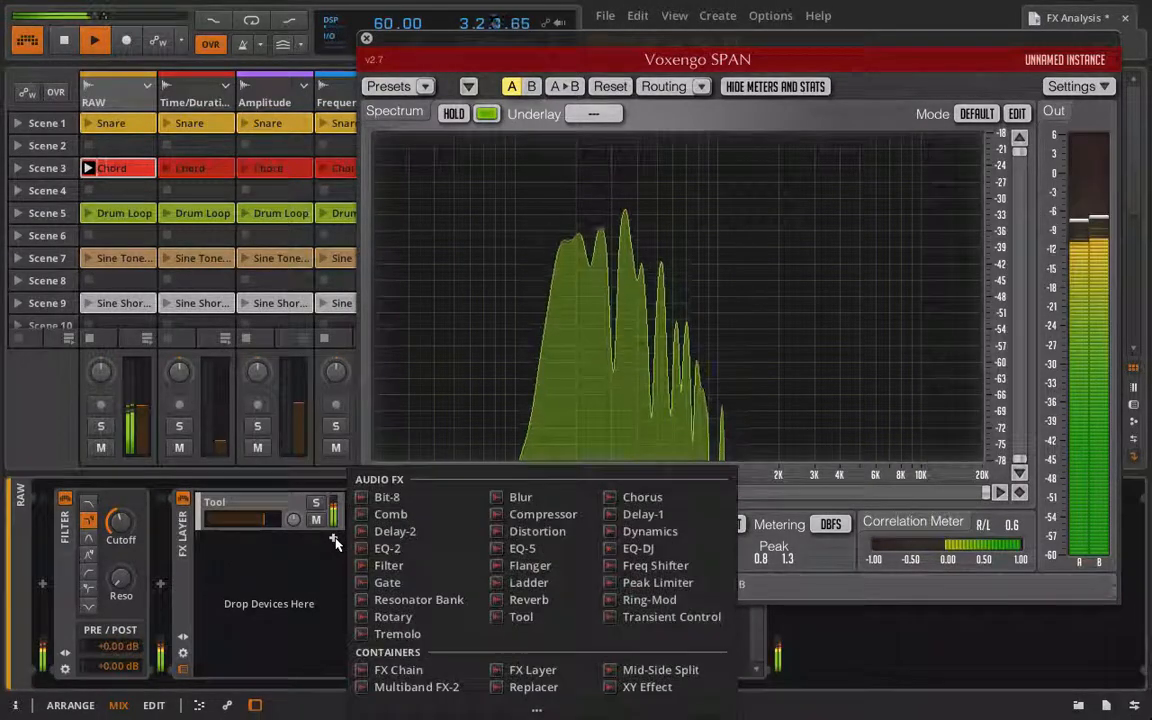
{"action": "left_click", "coordinate": [689, 568]}
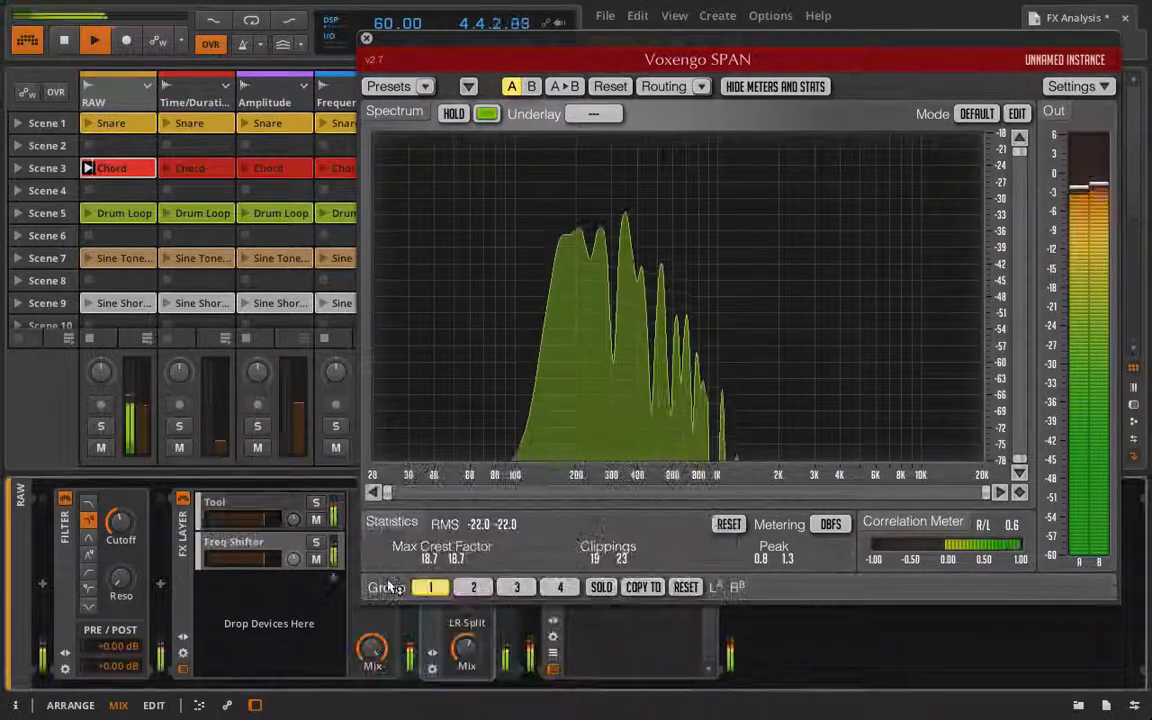
{"action": "left_click", "coordinate": [333, 577]}
{"action": "left_click", "coordinate": [700, 566]}
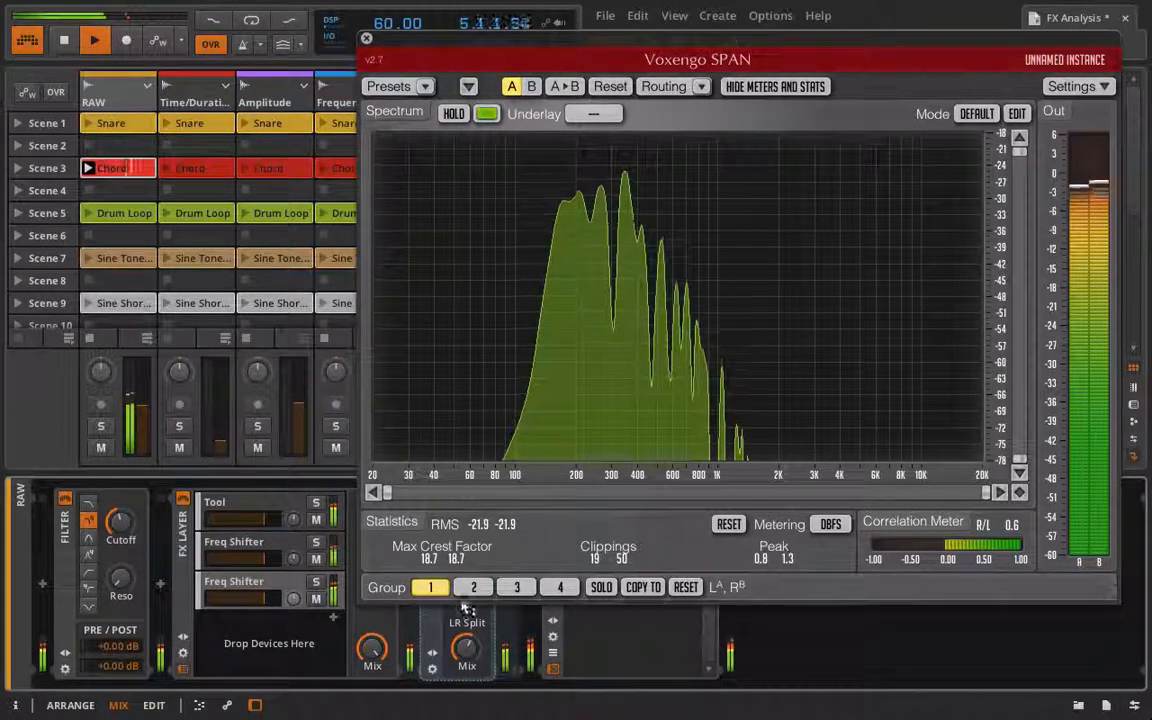
Step: Move the SPAN window clear of the device chain and give the first Freq Shifter layer a slight negative Shift
{"action": "left_click_drag", "start_coordinate": [446, 41], "coordinate": [727, 7]}
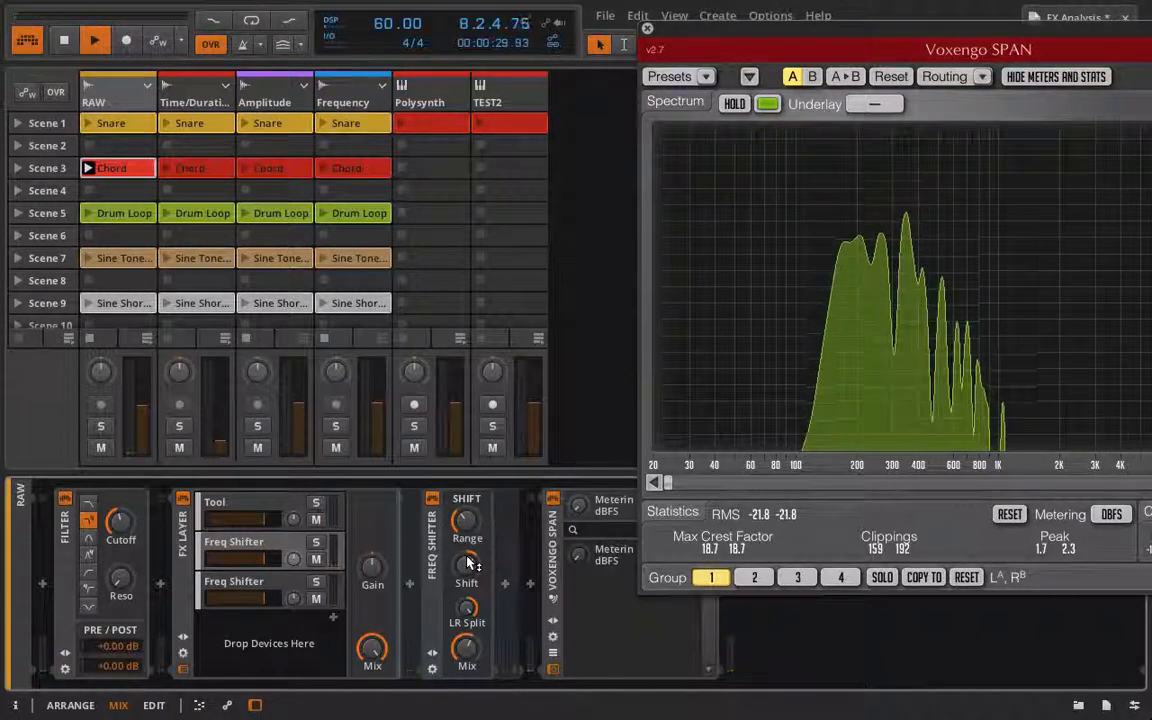
{"action": "left_click", "coordinate": [262, 598]}
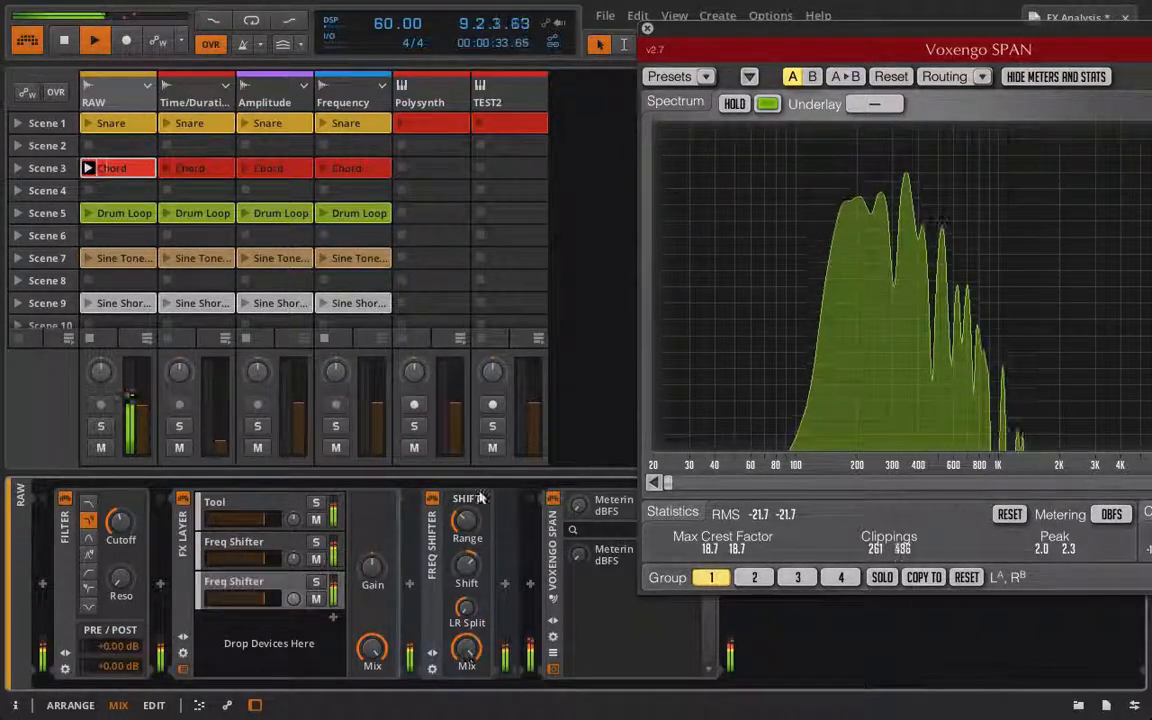
{"action": "left_click", "coordinate": [249, 547]}
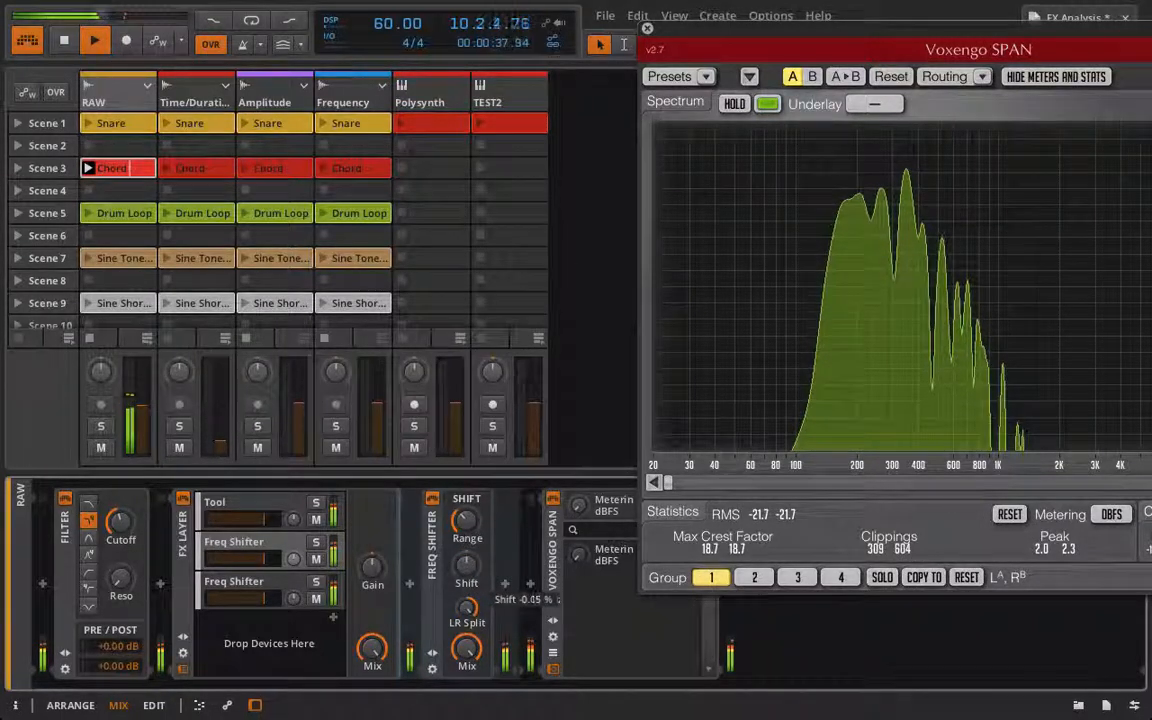
Step: Raise the second Freq Shifter layer's Shift through 0.65 % to 1.30 %
{"action": "left_click", "coordinate": [270, 590]}
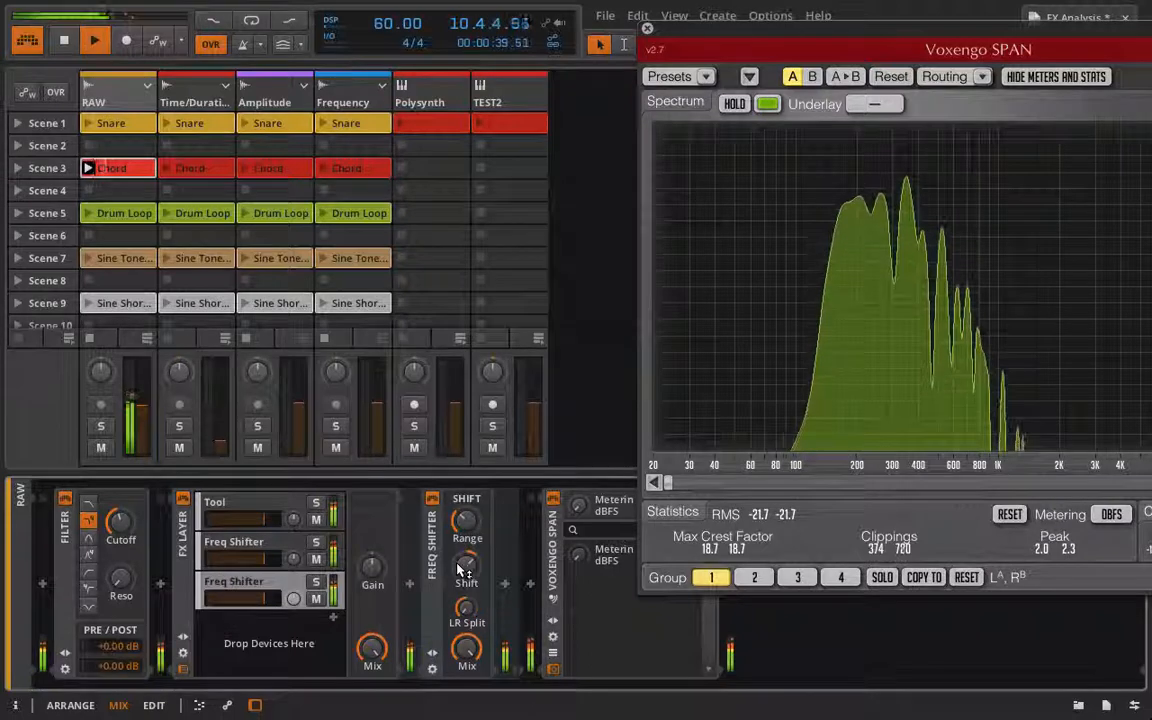
{"action": "left_click", "coordinate": [463, 570]}
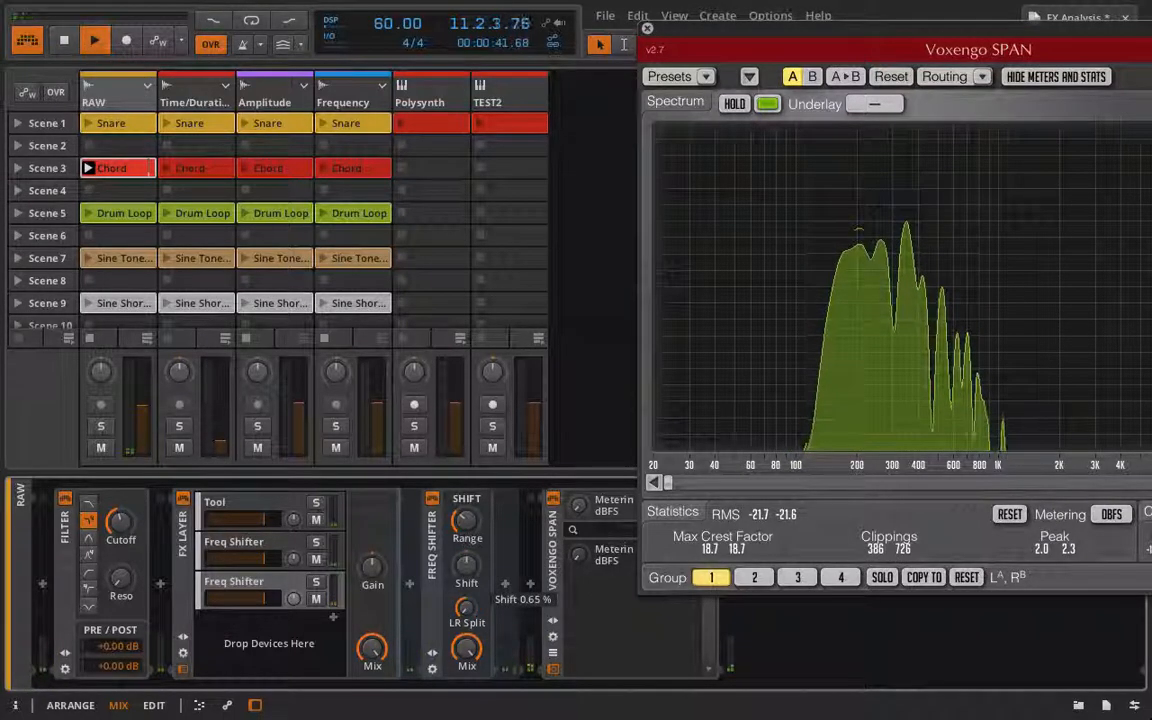
{"action": "left_click_drag", "start_coordinate": [463, 563], "coordinate": [463, 557]}
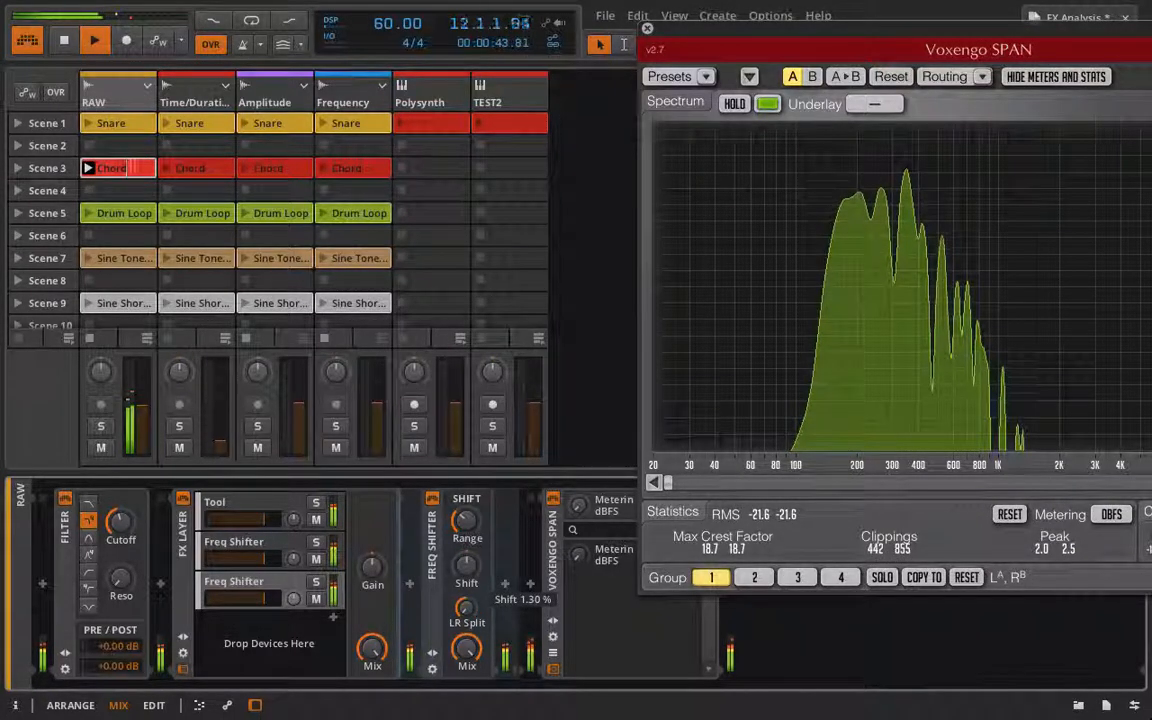
Step: Set the second Freq Shifter layer's Shift to -0.10 % and readjust the first layer's Shift and Range
{"action": "left_click", "coordinate": [88, 168]}
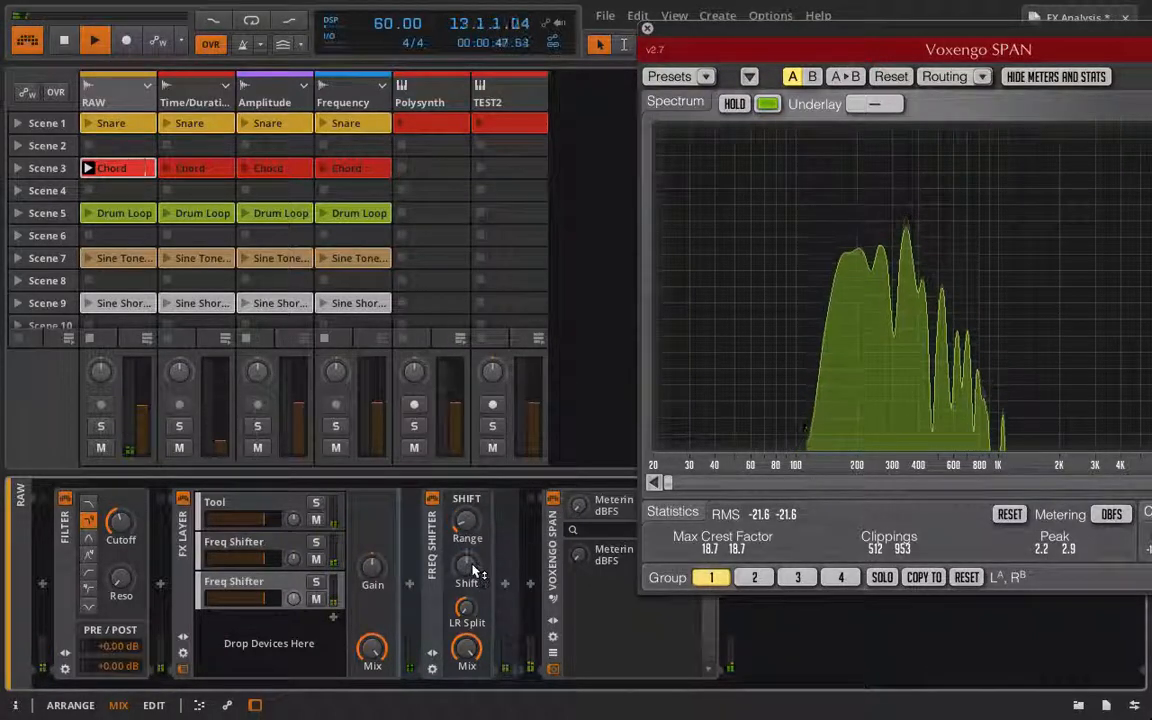
{"action": "left_click_drag", "start_coordinate": [477, 572], "coordinate": [477, 575]}
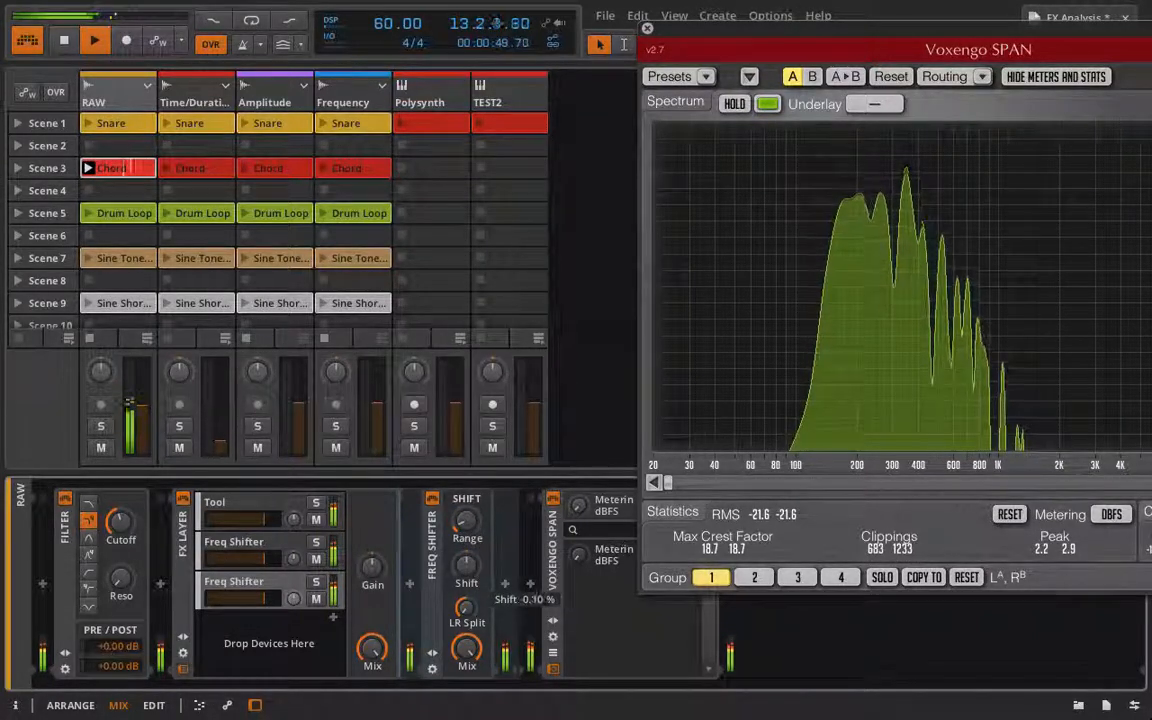
{"action": "left_click", "coordinate": [244, 546]}
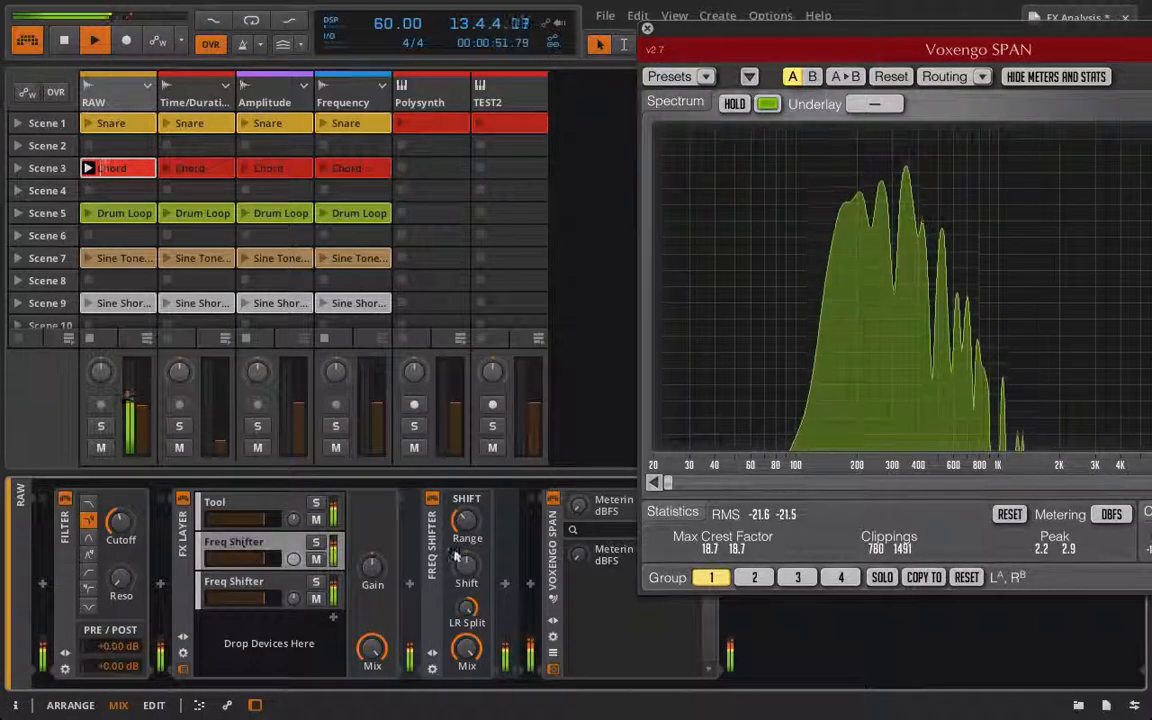
{"action": "left_click_drag", "start_coordinate": [477, 572], "coordinate": [473, 566]}
{"action": "left_click_drag", "start_coordinate": [473, 522], "coordinate": [471, 520]}
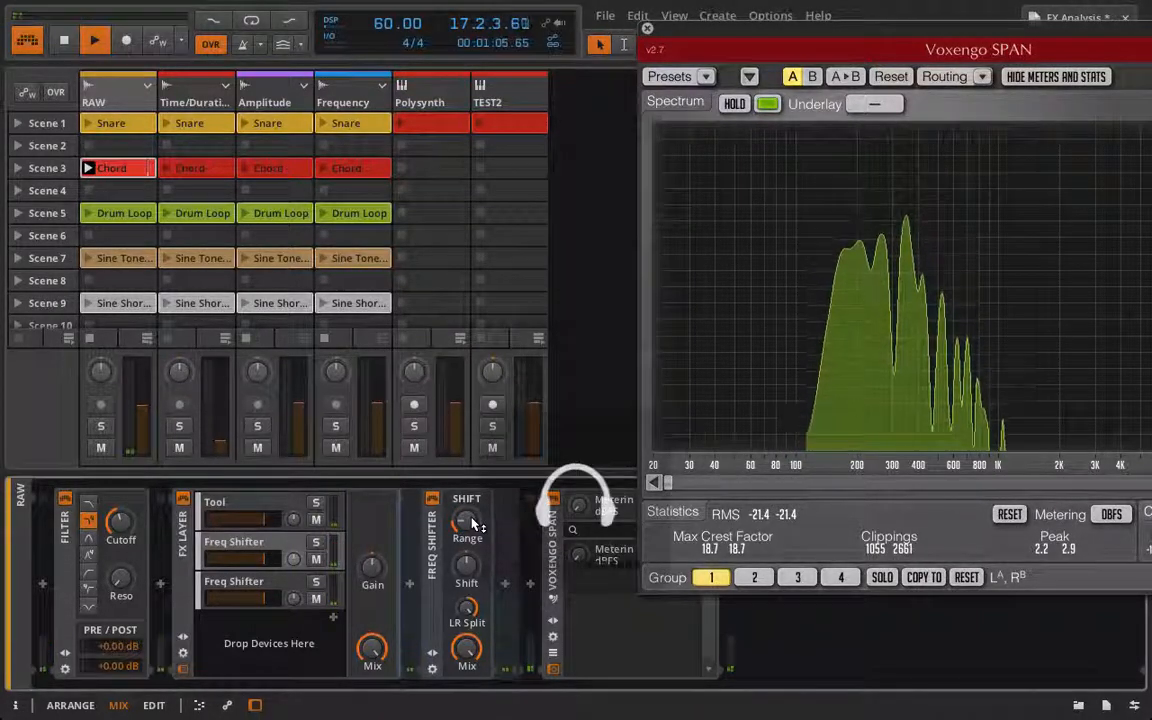
Step: Disable the Filter and set the FX Layer's Gain to about -3.12 dB, with the FX Layer temporarily bypassed for comparison
{"action": "left_click", "coordinate": [183, 500]}
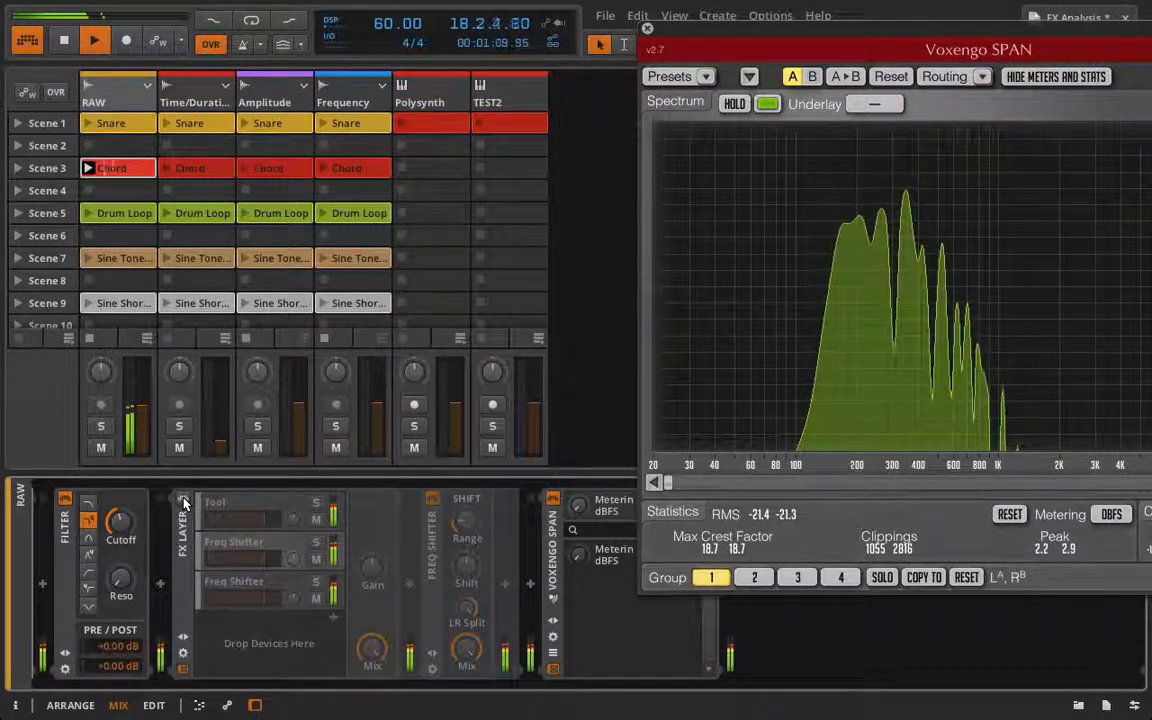
{"action": "left_click", "coordinate": [65, 499]}
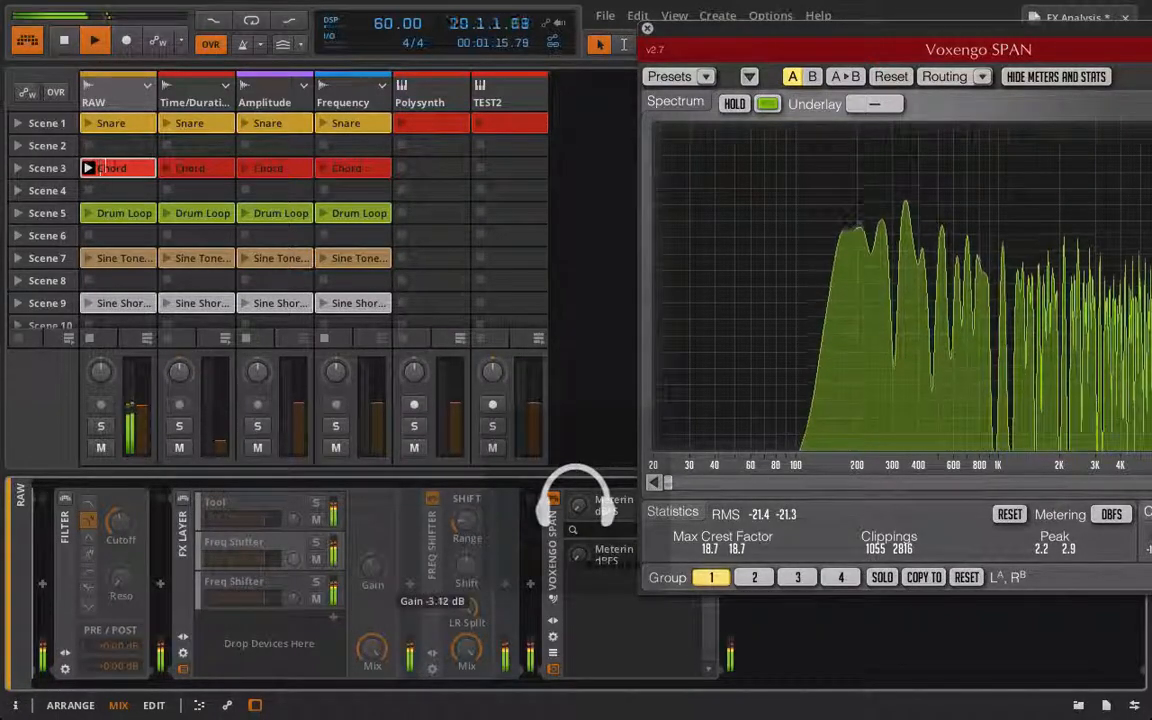
{"action": "left_click", "coordinate": [183, 499]}
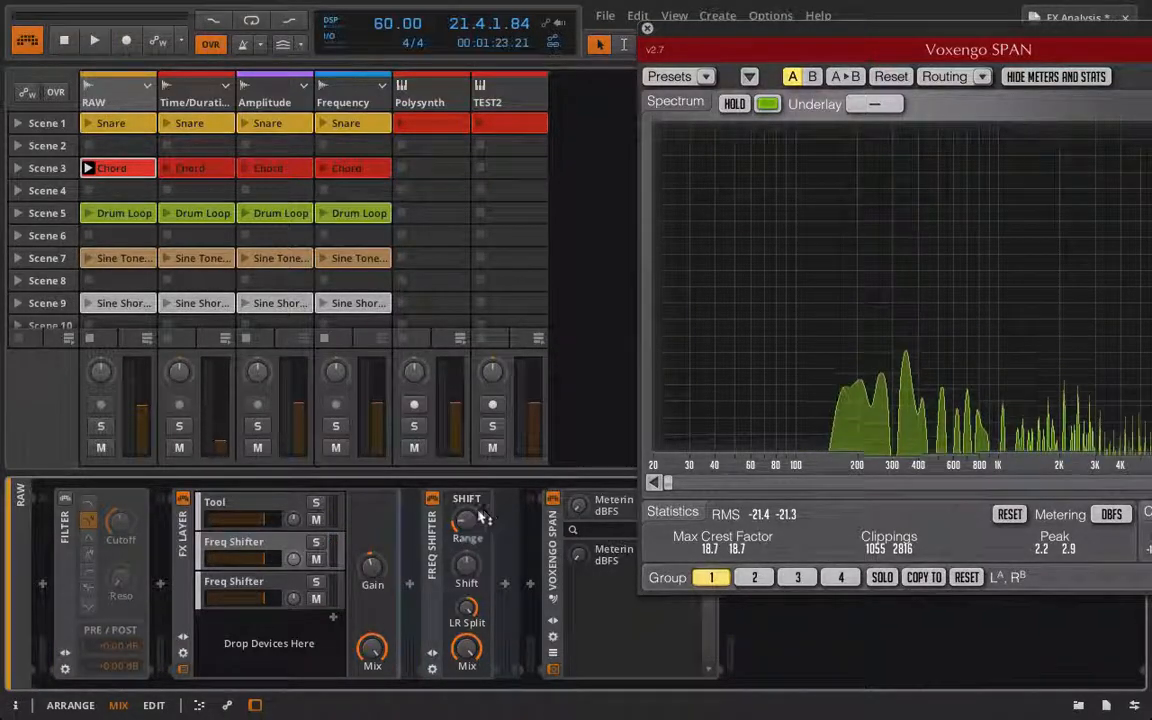
Step: Raise the first Freq Shifter layer's Range and Shift, restarting playback of the Chord clip
{"action": "left_click_drag", "start_coordinate": [480, 518], "coordinate": [480, 498]}
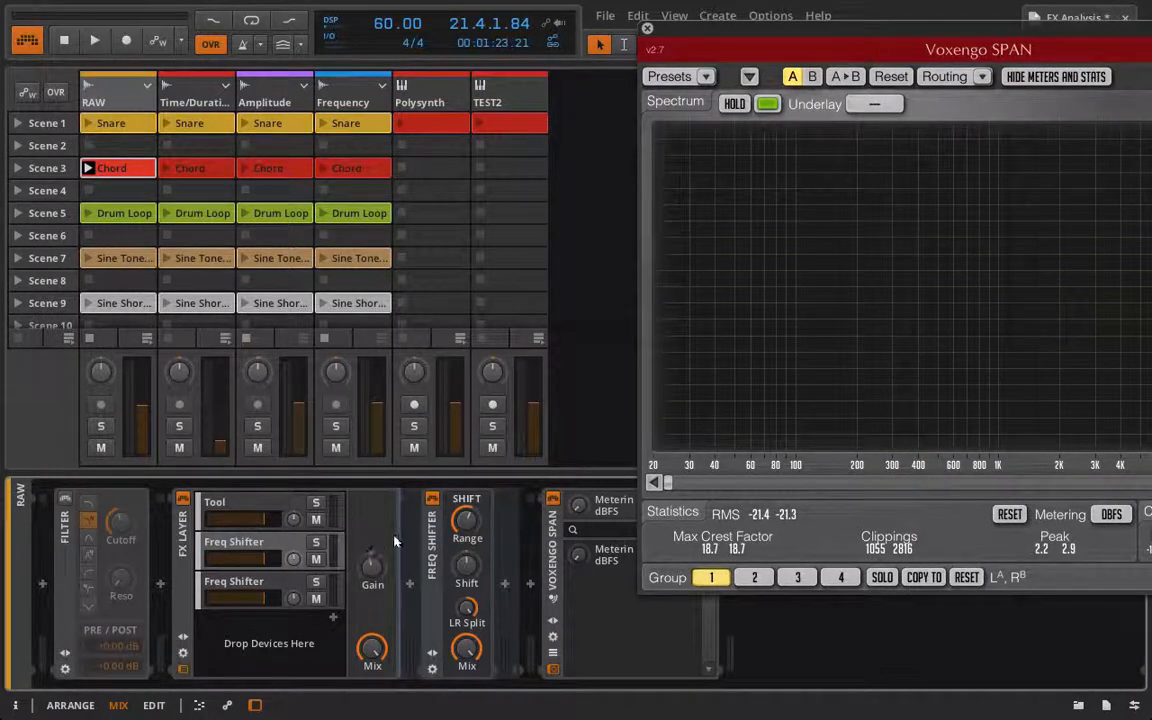
{"action": "key", "text": "space"}
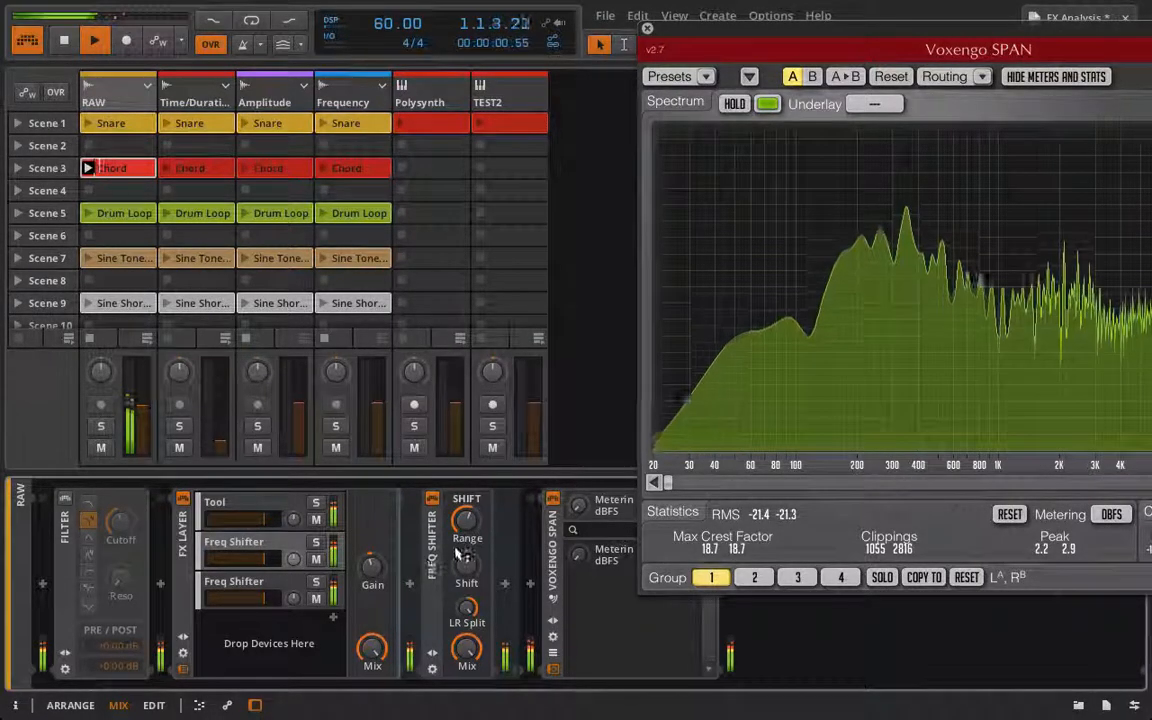
{"action": "left_click_drag", "start_coordinate": [468, 569], "coordinate": [468, 510]}
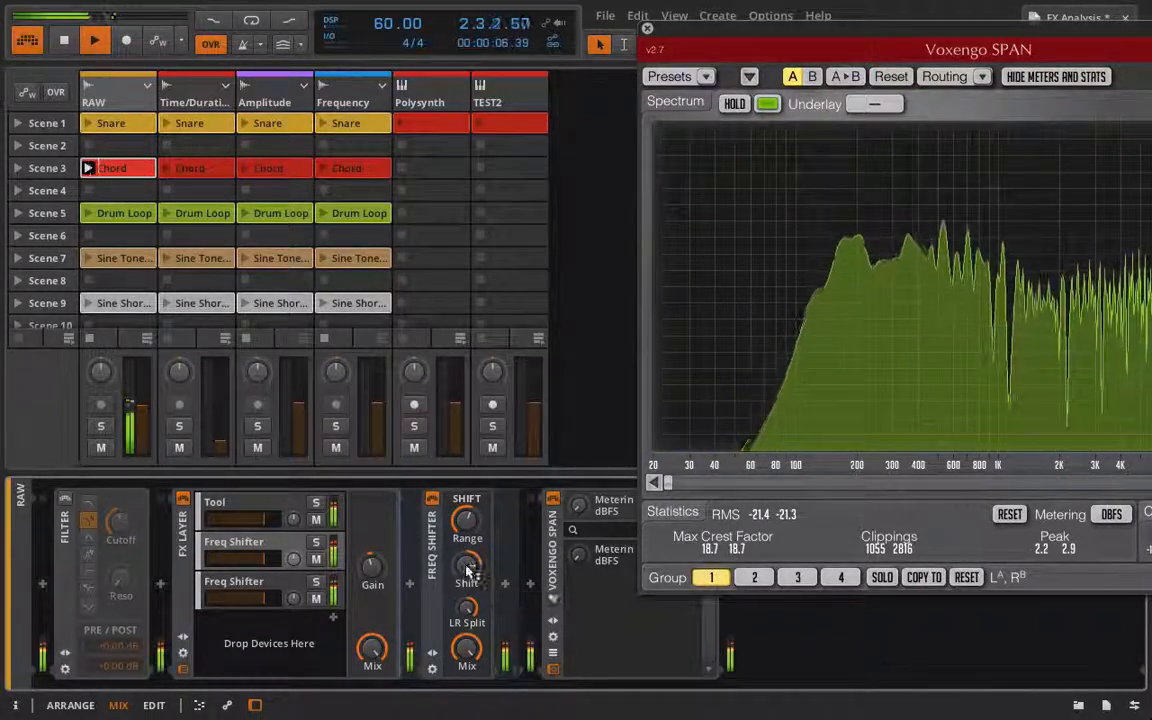
Step: Raise the second Freq Shifter layer's Range while sweeping its Shift down and back up
{"action": "left_click", "coordinate": [251, 592]}
{"action": "left_click_drag", "start_coordinate": [468, 522], "coordinate": [468, 508]}
{"action": "left_click_drag", "start_coordinate": [468, 564], "coordinate": [468, 595]}
{"action": "left_click_drag", "start_coordinate": [468, 521], "coordinate": [468, 470]}
{"action": "left_click_drag", "start_coordinate": [468, 565], "coordinate": [466, 492]}
Step: With the first Freq Shifter layer temporarily muted, sweep the second layer's Shift to -85.6 % and lower its Range and volume
{"action": "left_click", "coordinate": [317, 559]}
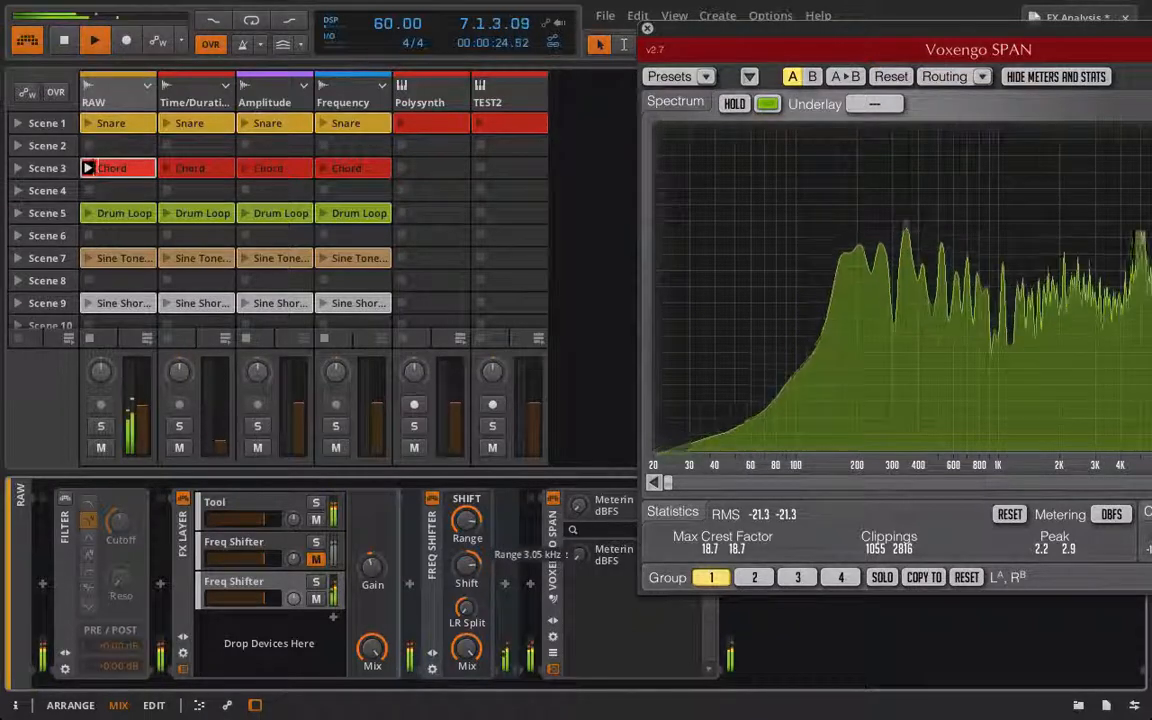
{"action": "left_click_drag", "start_coordinate": [467, 569], "coordinate": [467, 599]}
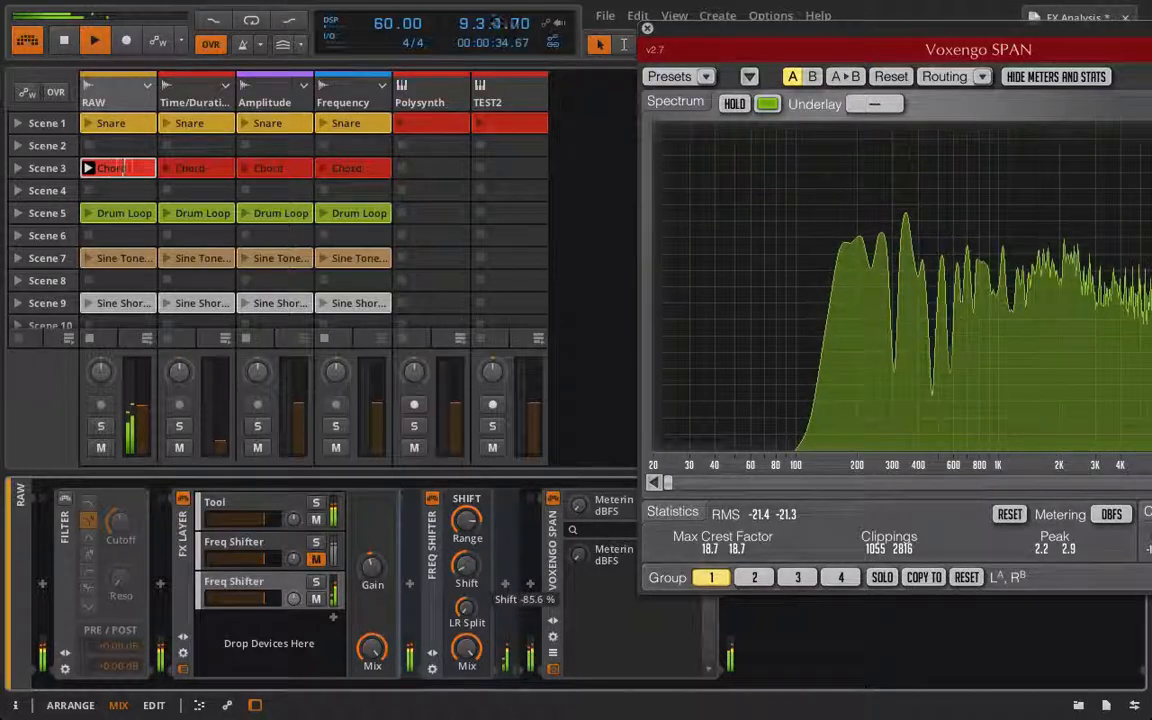
{"action": "left_click_drag", "start_coordinate": [474, 524], "coordinate": [470, 558]}
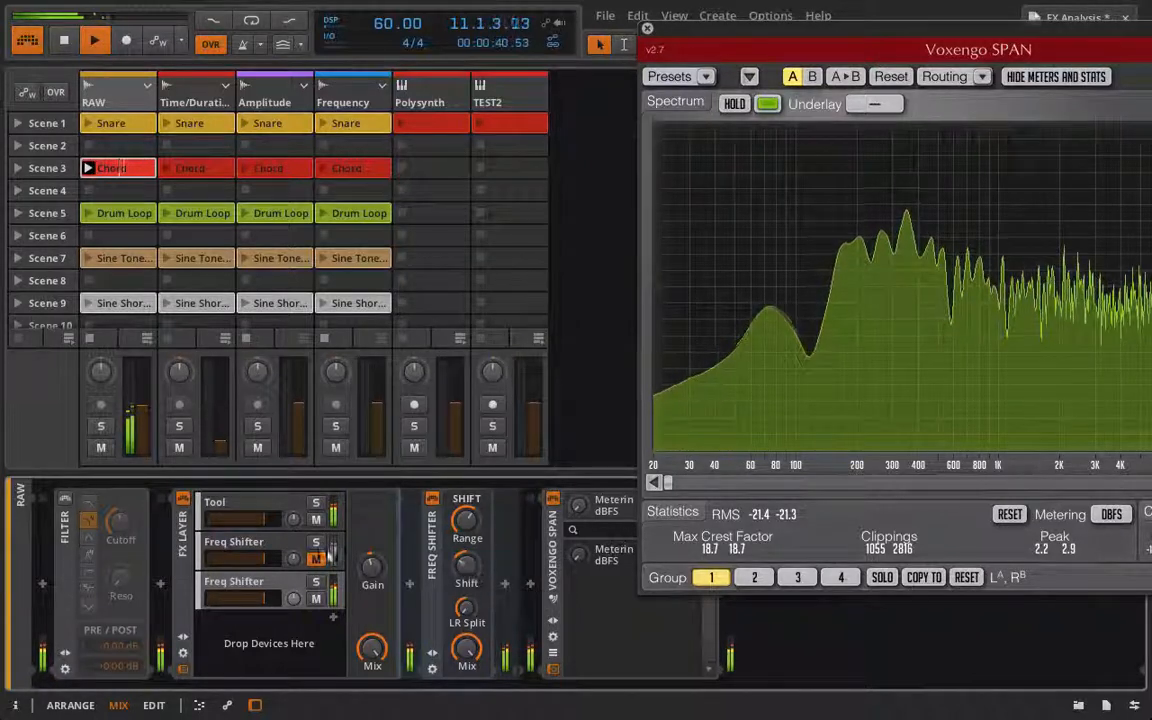
{"action": "left_click_drag", "start_coordinate": [276, 598], "coordinate": [262, 598]}
{"action": "left_click", "coordinate": [316, 562]}
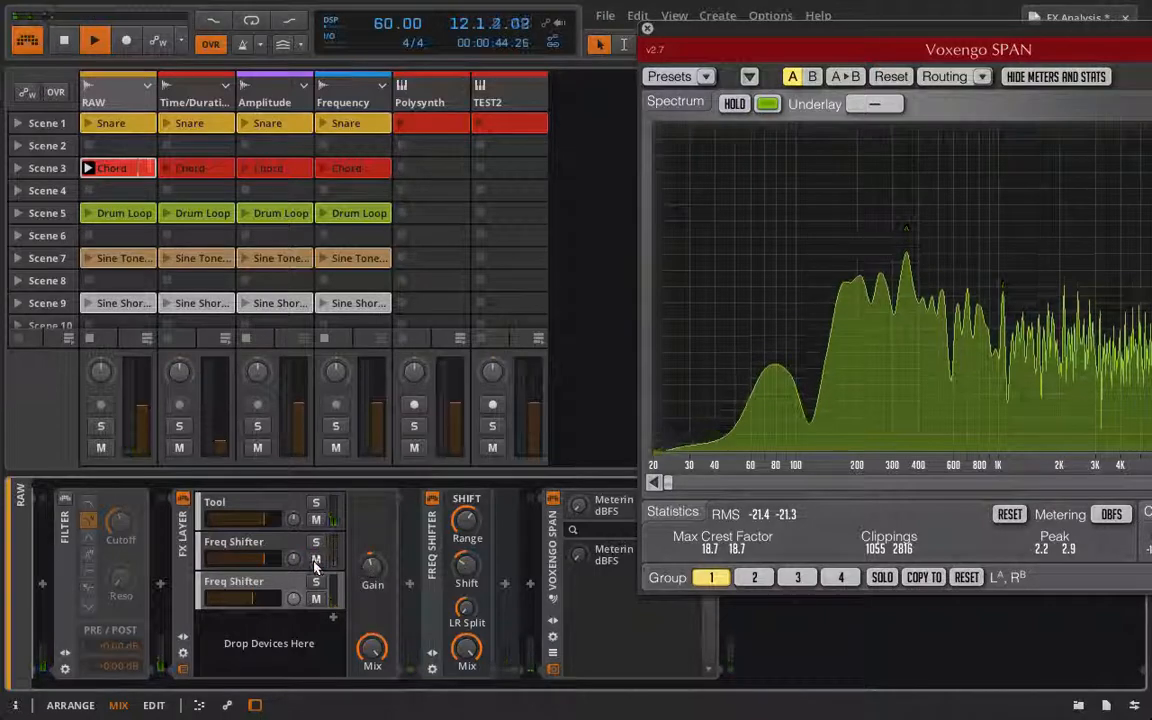
Step: Lower the first Freq Shifter layer's Range with the second layer temporarily muted
{"action": "left_click", "coordinate": [270, 543]}
{"action": "left_click", "coordinate": [317, 599]}
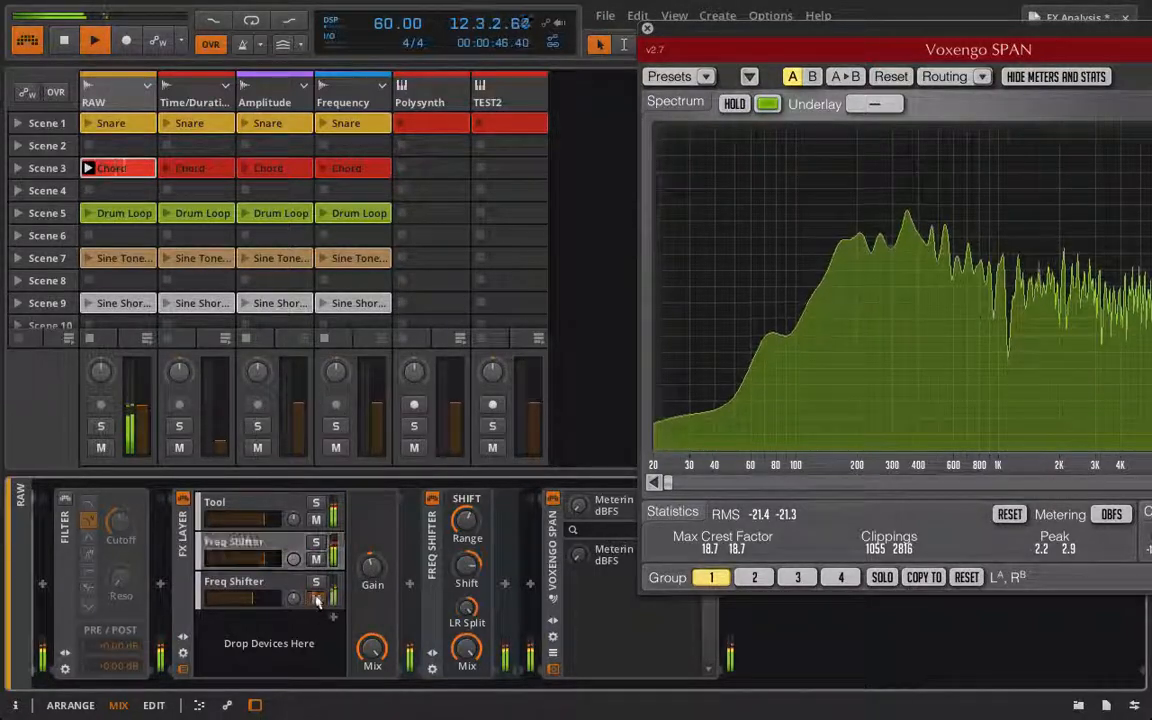
{"action": "left_click_drag", "start_coordinate": [466, 516], "coordinate": [466, 516]}
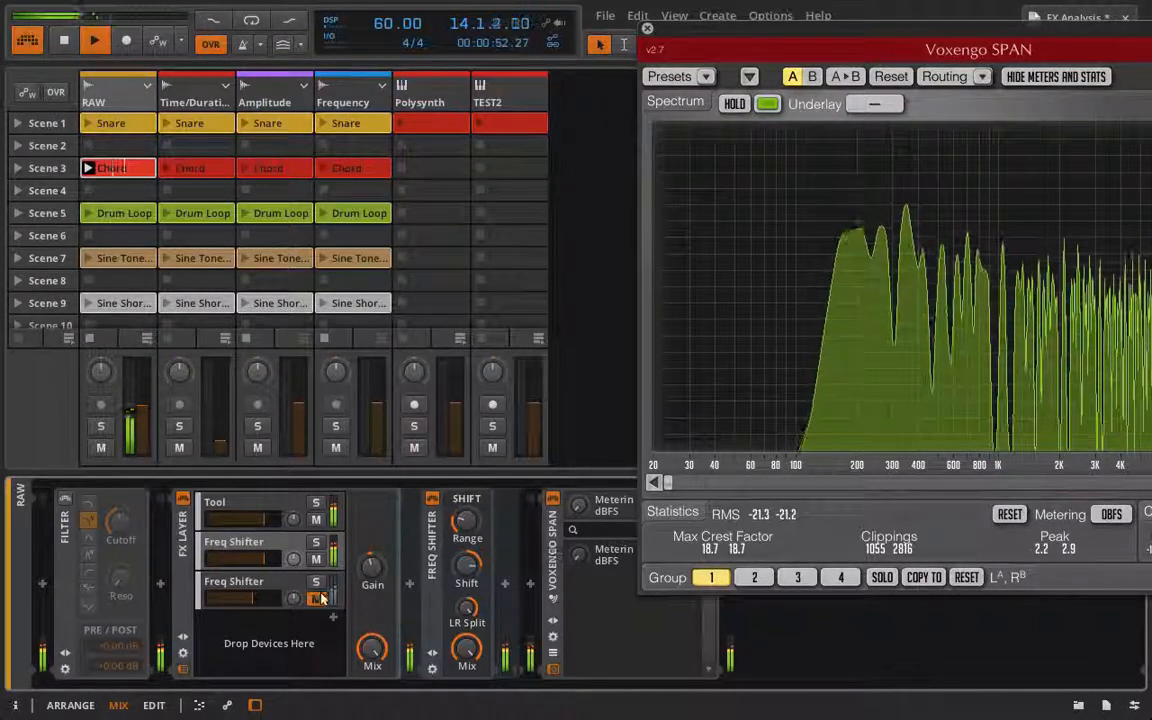
{"action": "left_click", "coordinate": [316, 561]}
{"action": "left_click", "coordinate": [316, 563]}
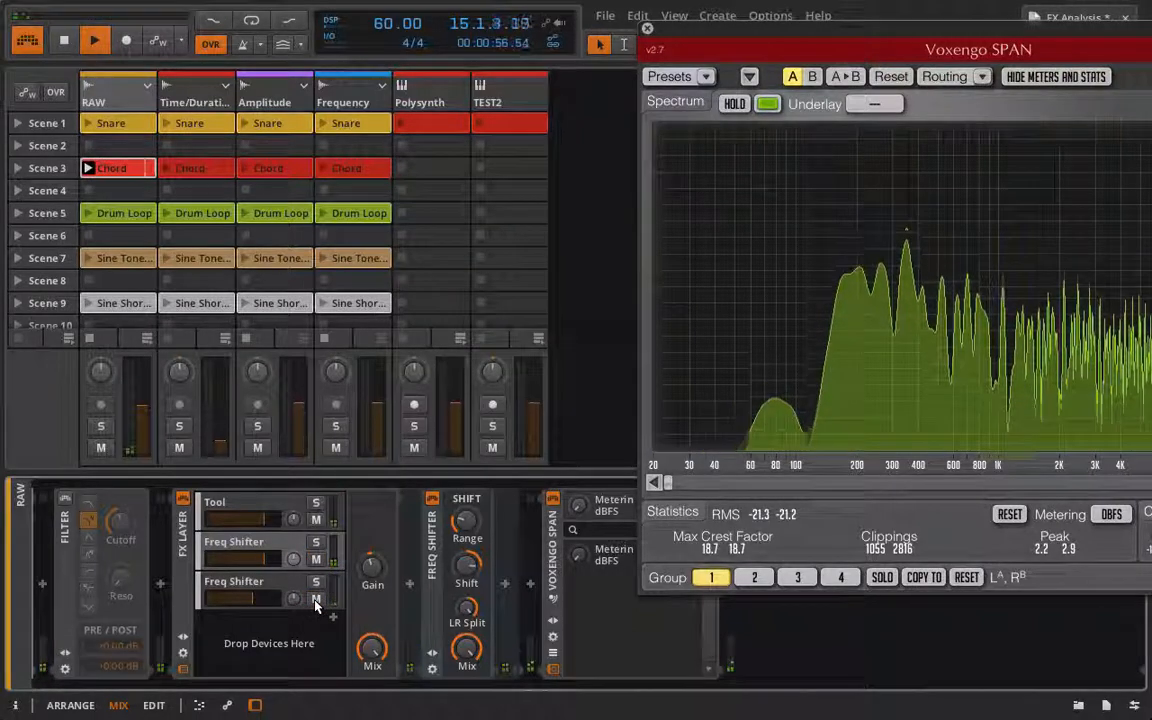
Step: Adjust the FX Layer's Gain and compare the chord with the FX Layer bypassed and active
{"action": "left_click_drag", "start_coordinate": [371, 569], "coordinate": [369, 578]}
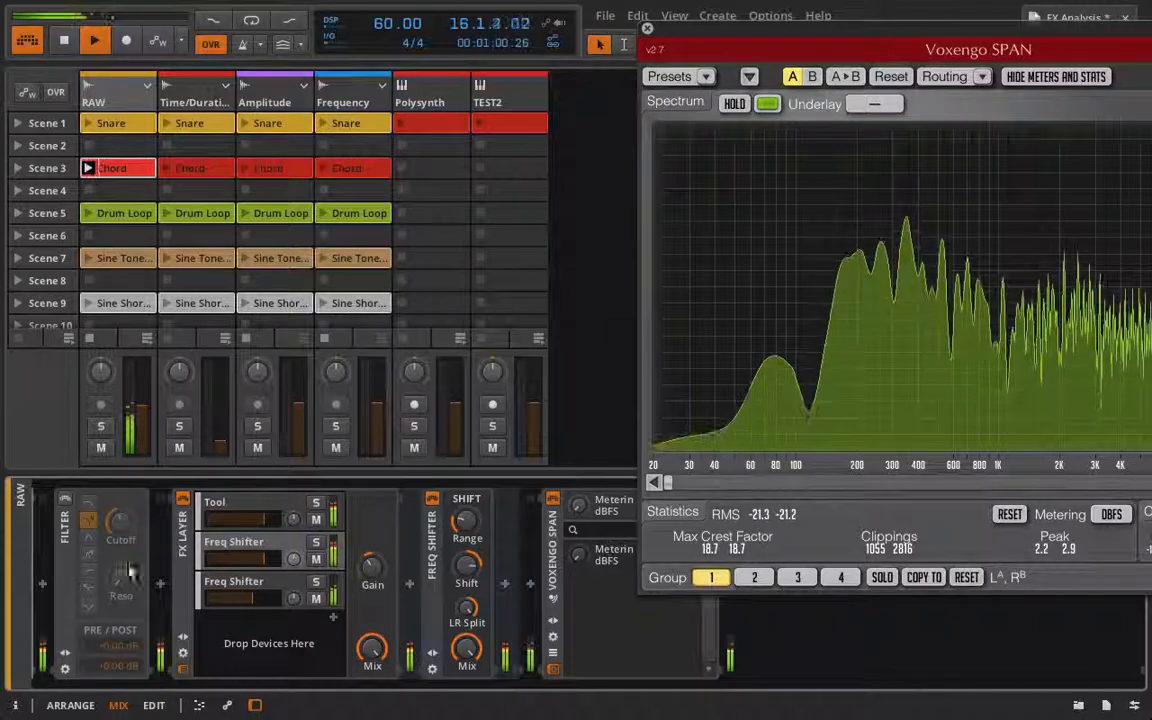
{"action": "left_click", "coordinate": [181, 503]}
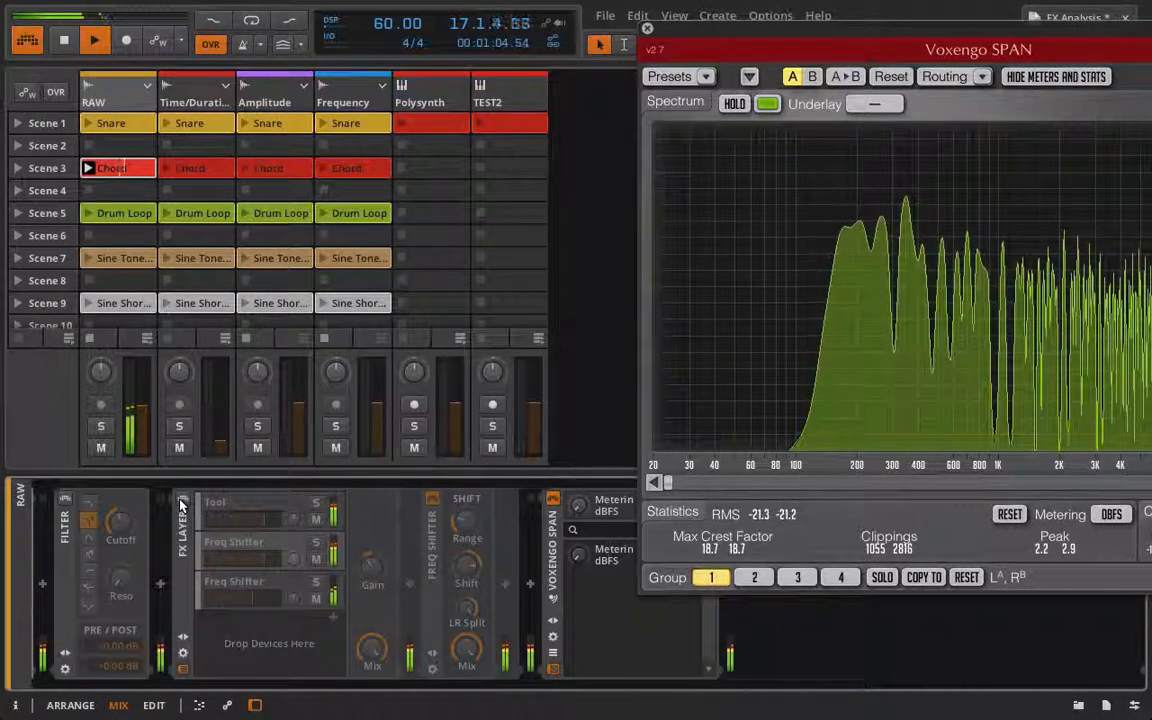
{"action": "left_click", "coordinate": [181, 503]}
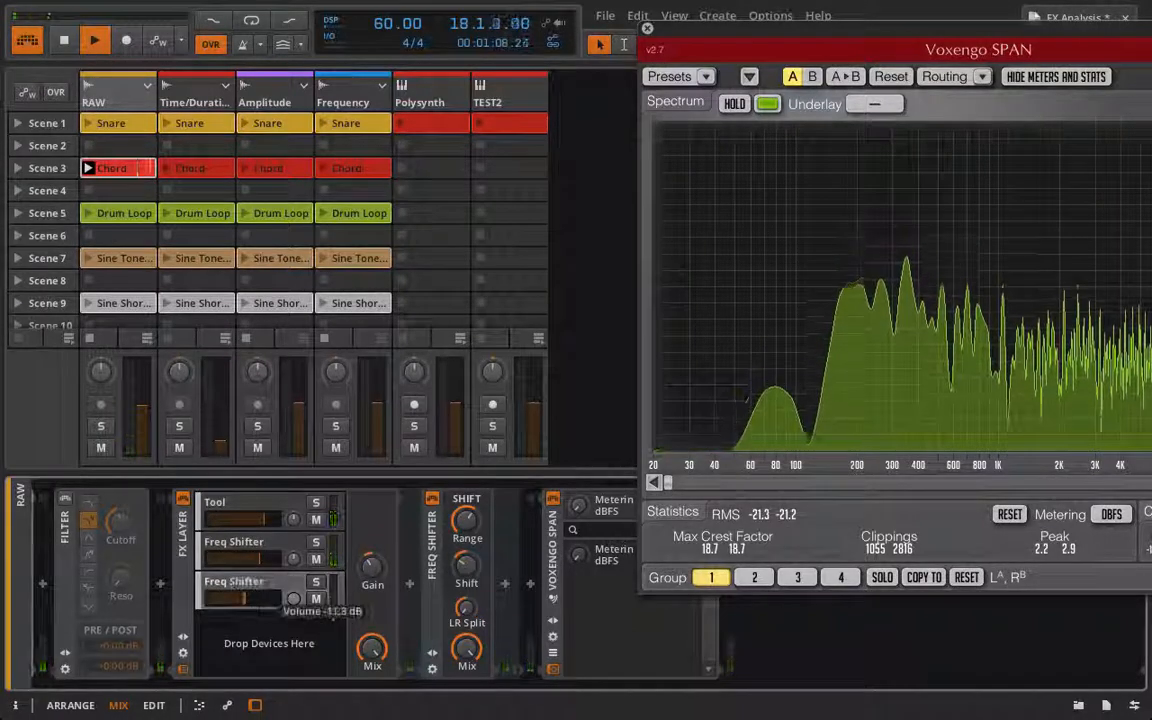
Step: Reduce the second Freq Shifter layer's volume to -11.3 dB, lower the first layer's volume and stop playback
{"action": "left_click_drag", "start_coordinate": [266, 555], "coordinate": [253, 555]}
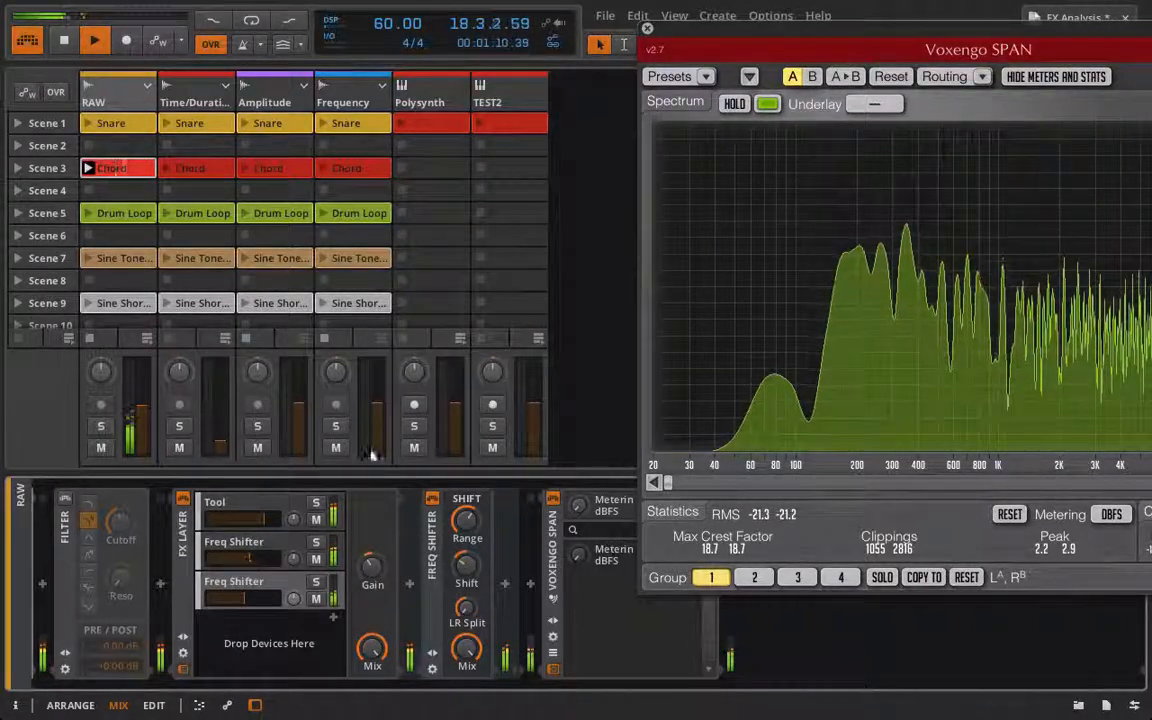
{"action": "key", "text": "space"}
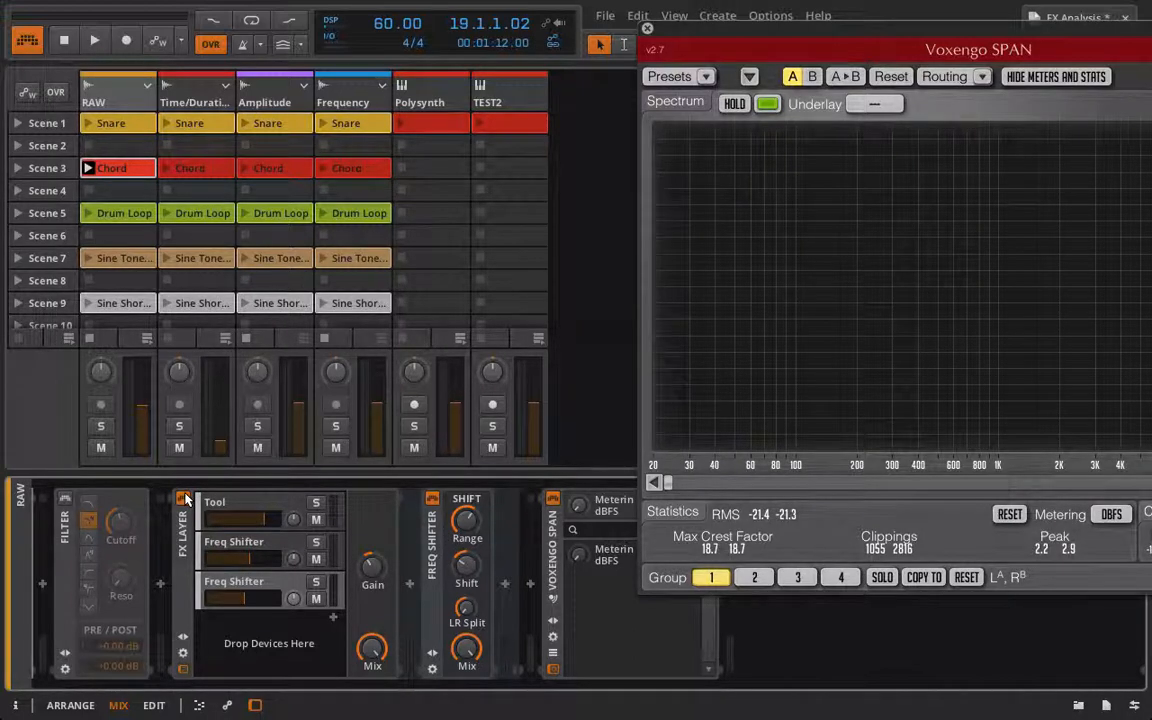
Step: Delete the FX Layer from the RAW track and open the device choices for the slot after the Filter
{"action": "left_click", "coordinate": [185, 523]}
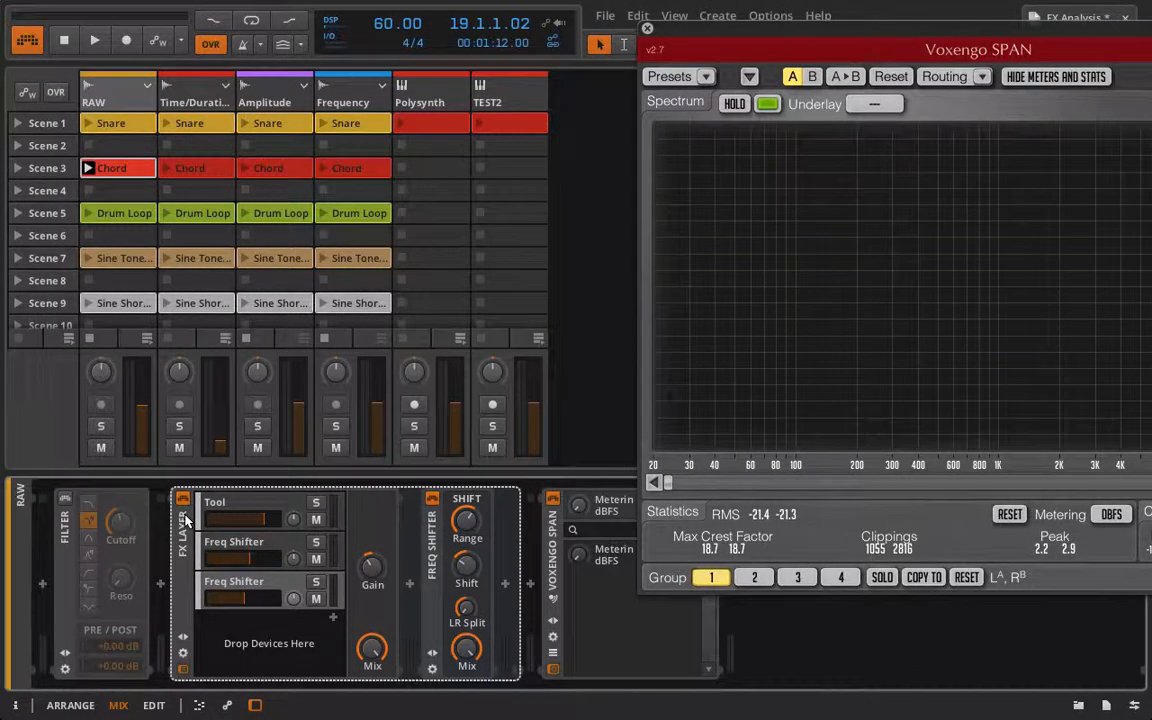
{"action": "key", "text": "Delete"}
{"action": "left_click", "coordinate": [160, 583]}
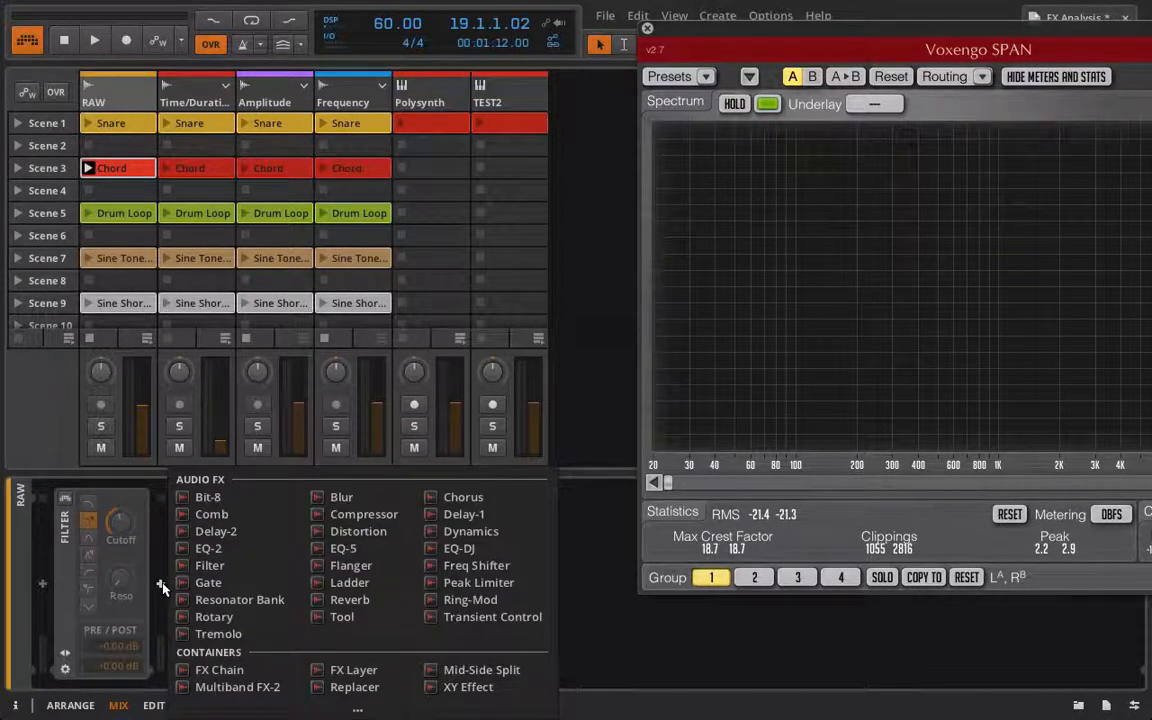